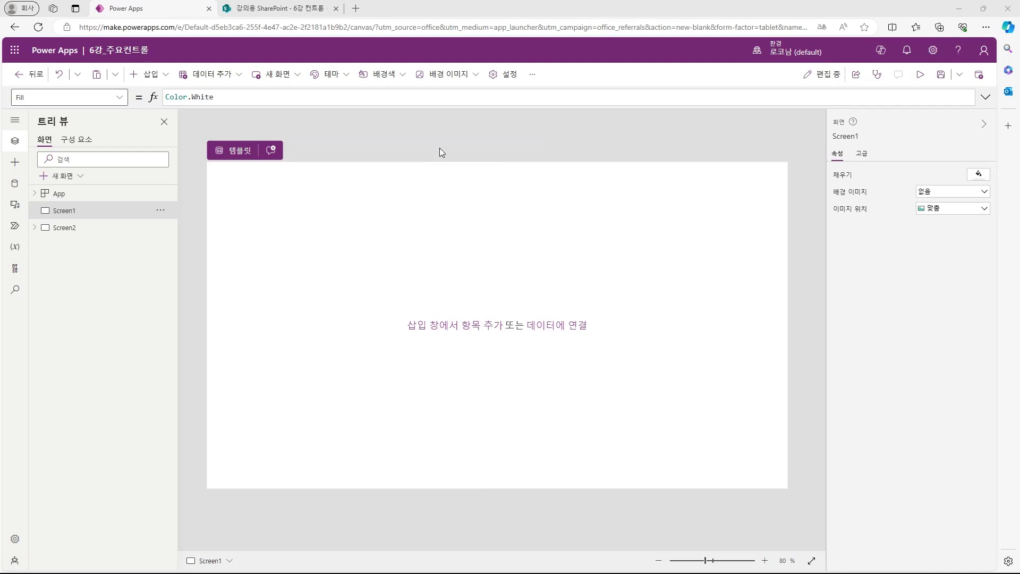
Step: Insert a dropdown at the top left, resize it, and set its Items to [1,2,3,4]
{"action": "left_click", "coordinate": [150, 74]}
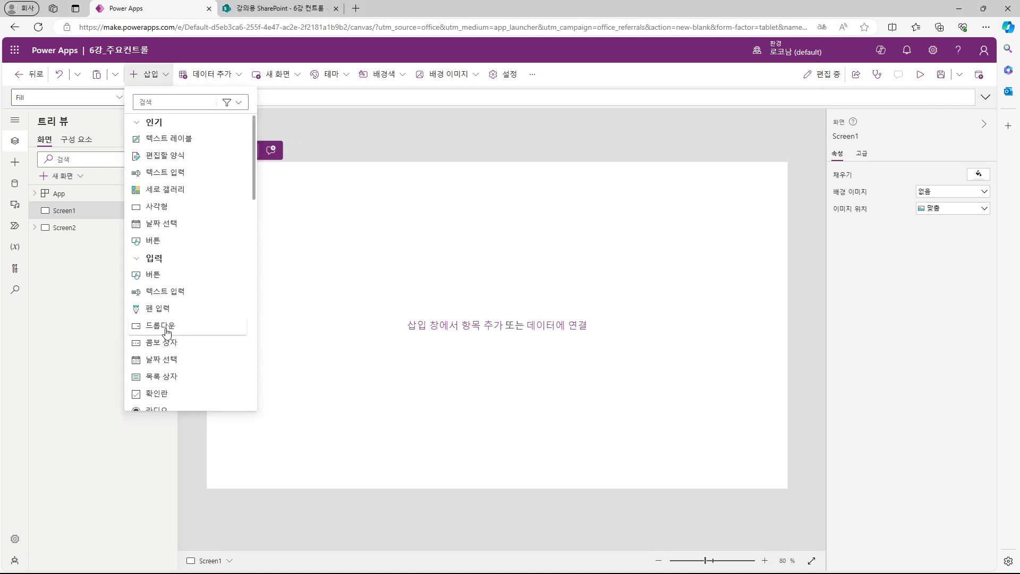
{"action": "left_click", "coordinate": [170, 324]}
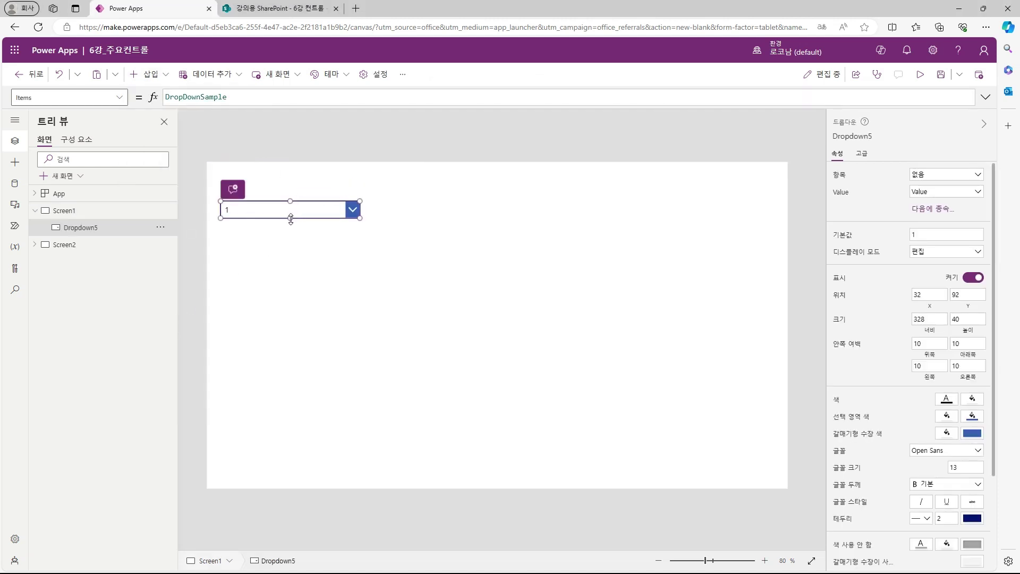
{"action": "left_click_drag", "start_coordinate": [290, 218], "coordinate": [291, 249]}
{"action": "left_click_drag", "start_coordinate": [360, 225], "coordinate": [326, 225]}
{"action": "left_click_drag", "start_coordinate": [291, 230], "coordinate": [298, 207]}
{"action": "left_click_drag", "start_coordinate": [229, 97], "coordinate": [74, 96]}
{"action": "type", "text": "[1,2,3,4]"}
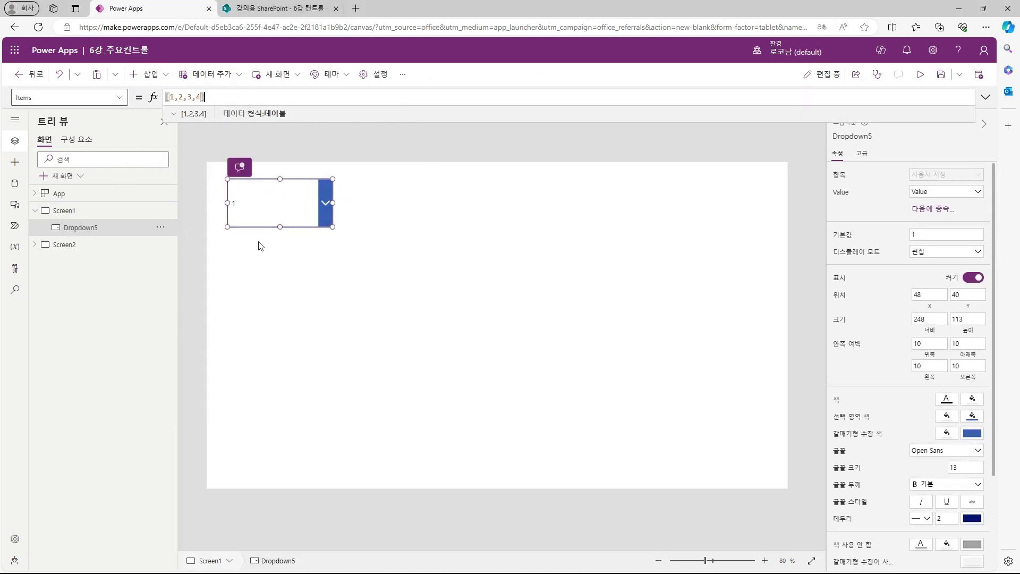
{"action": "left_click", "coordinate": [258, 244]}
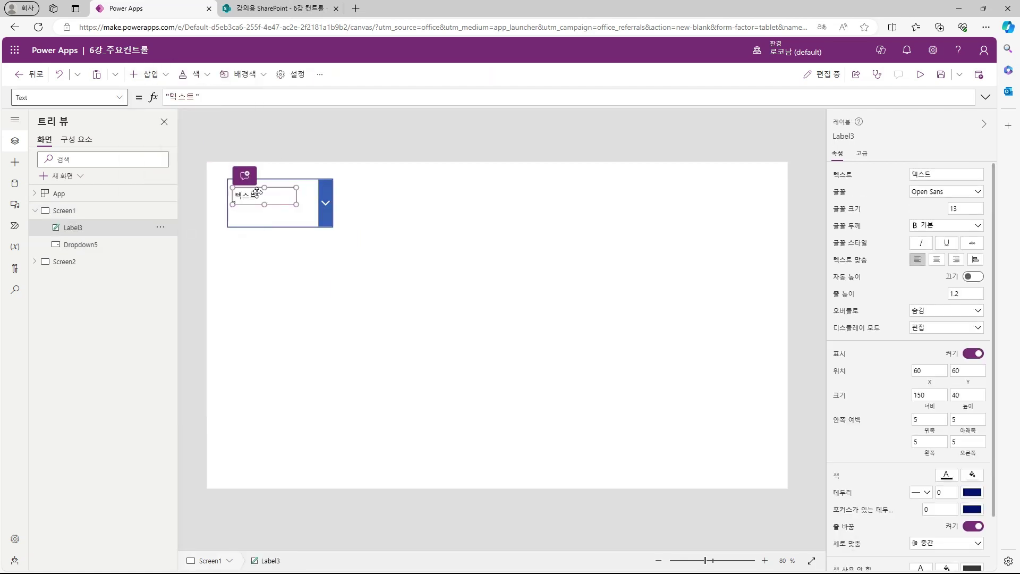
Step: Place a label right of the dropdown showing Dropdown5.Selected.Value, then choose 4 to test it
{"action": "left_click_drag", "start_coordinate": [257, 194], "coordinate": [372, 231]}
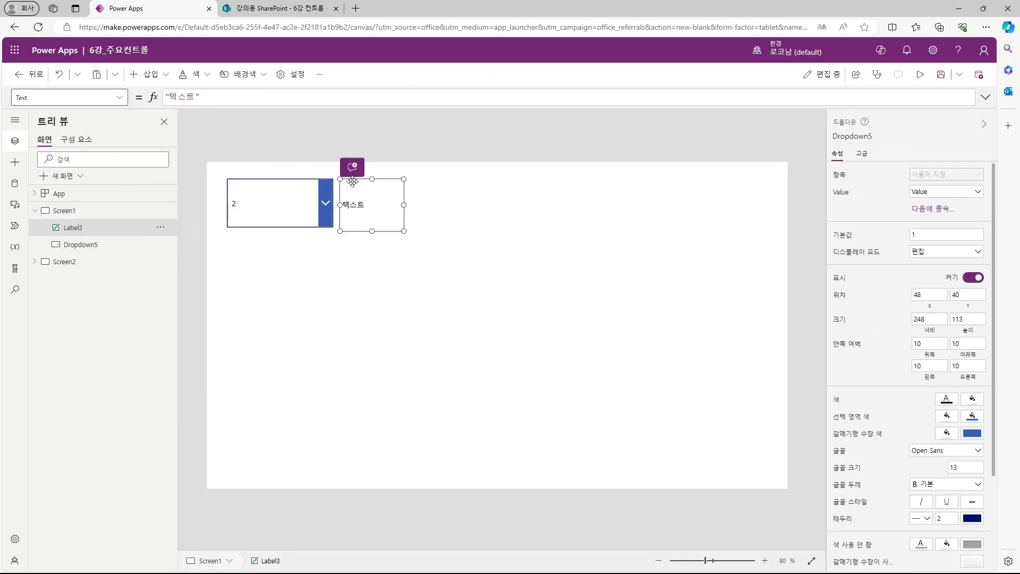
{"action": "left_click", "coordinate": [239, 98]}
{"action": "key", "text": "ctrl+a"}
{"action": "type", "text": "Dropdown5.Selected.Value"}
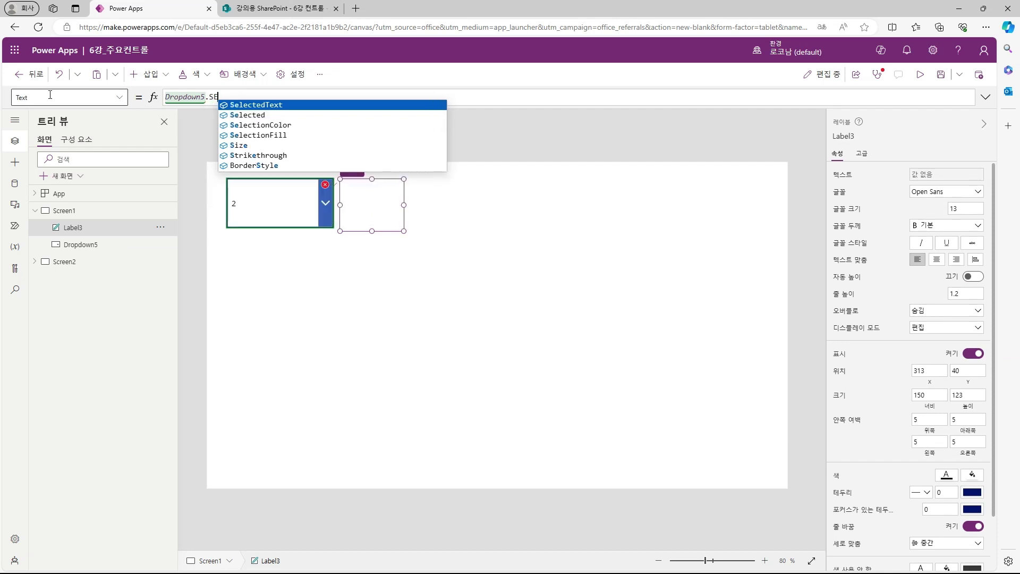
{"action": "left_click", "coordinate": [310, 246]}
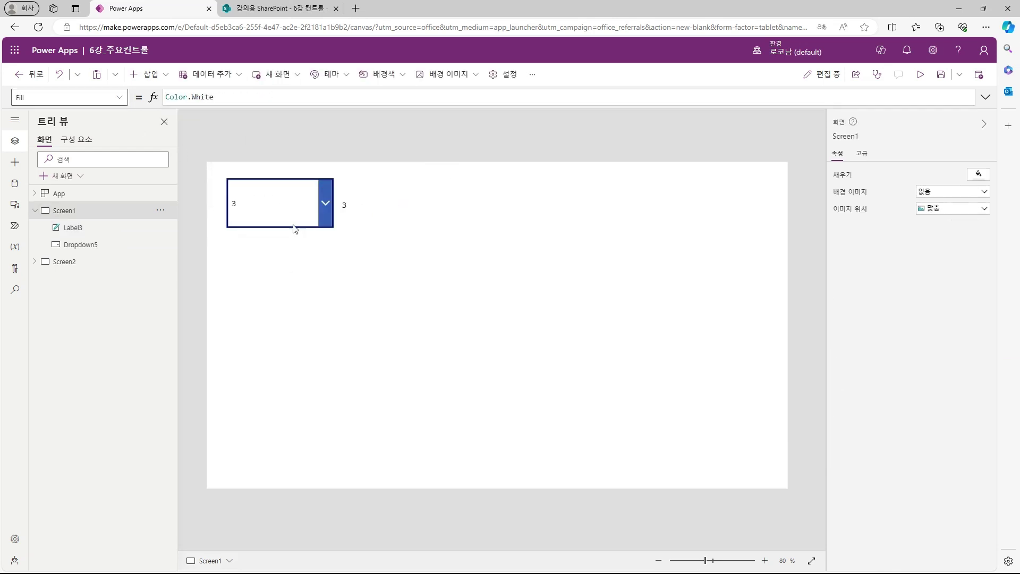
{"action": "left_click", "coordinate": [292, 226], "text": "alt"}
{"action": "left_click", "coordinate": [287, 291], "text": "alt"}
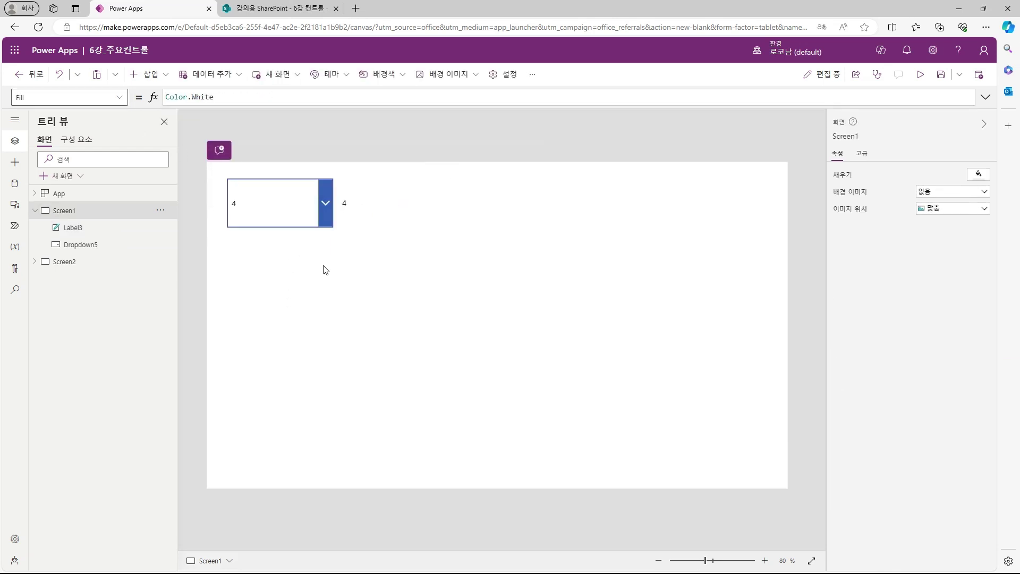
{"action": "left_click", "coordinate": [154, 74]}
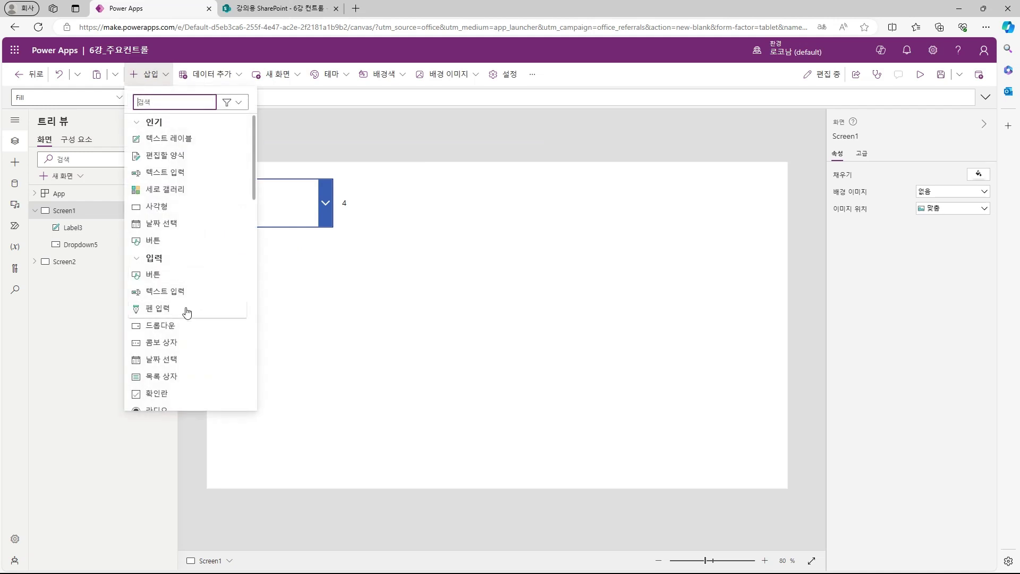
Step: Insert a combo box below the dropdown and give it the items 1 to 4
{"action": "left_click", "coordinate": [175, 342]}
{"action": "left_click_drag", "start_coordinate": [335, 289], "coordinate": [335, 291]}
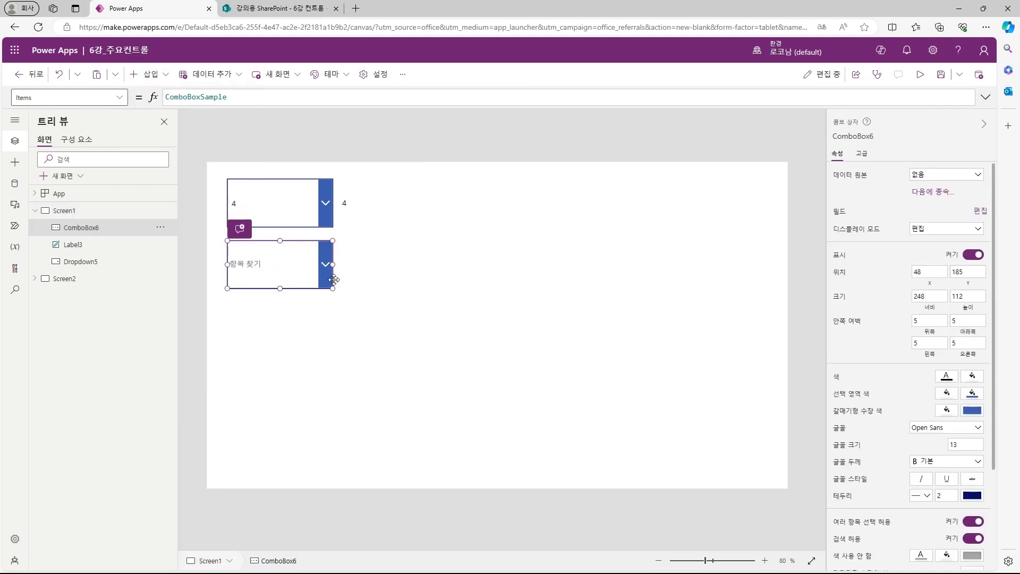
{"action": "left_click", "coordinate": [307, 219]}
{"action": "left_click", "coordinate": [287, 283]}
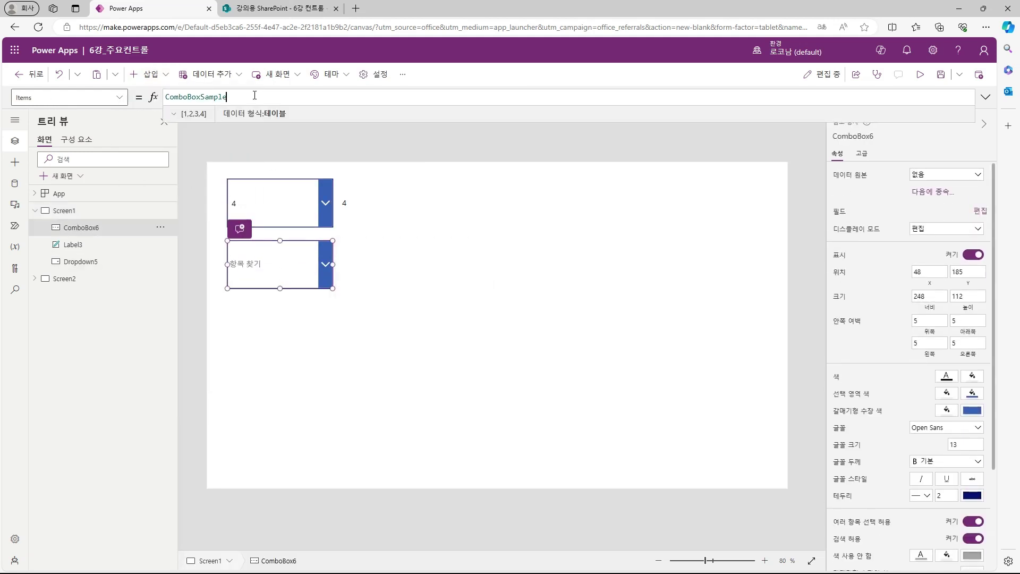
{"action": "left_click", "coordinate": [351, 268]}
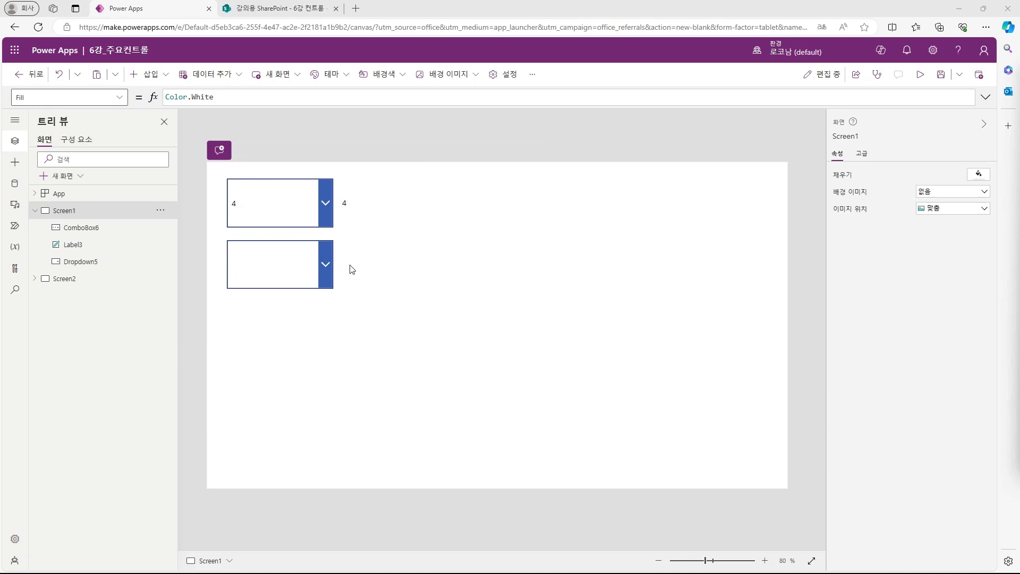
Step: Choose 3, 1 and 2 in the combo box
{"action": "left_click", "coordinate": [327, 265]}
{"action": "left_click", "coordinate": [284, 296]}
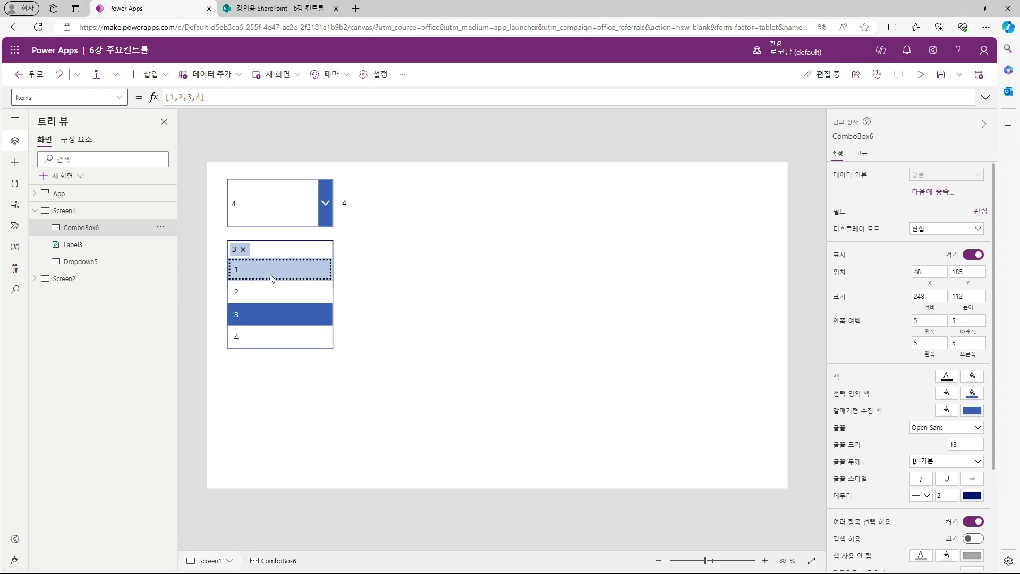
{"action": "left_click", "coordinate": [272, 270]}
{"action": "left_click", "coordinate": [270, 291]}
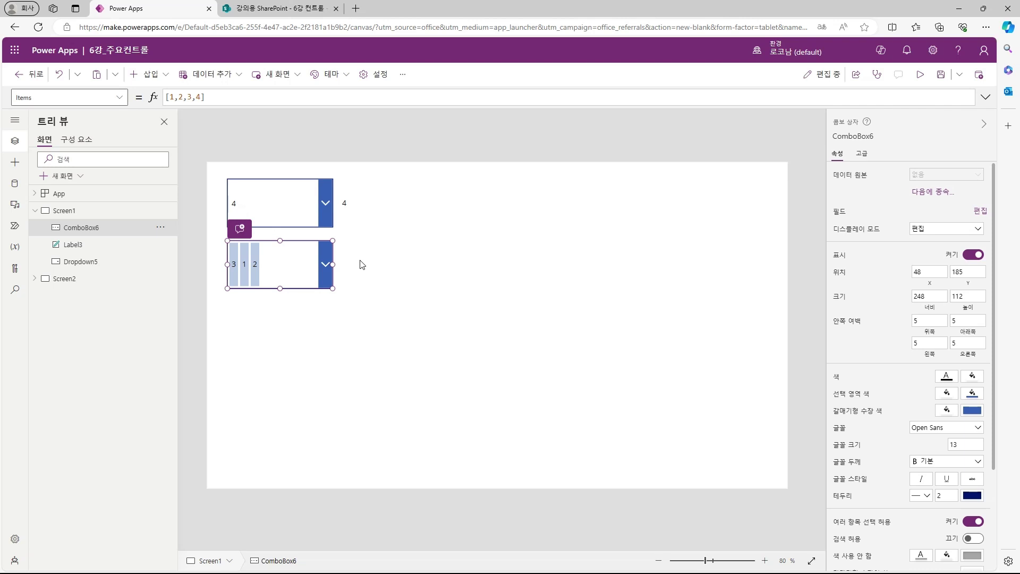
Step: Copy the value label beside the combo box, set Text to Concat(ComboBox6.SelectedItems,Value & ";"), and widen it
{"action": "left_click", "coordinate": [371, 200]}
{"action": "key", "text": "ctrl+c"}
{"action": "key", "text": "ctrl+v"}
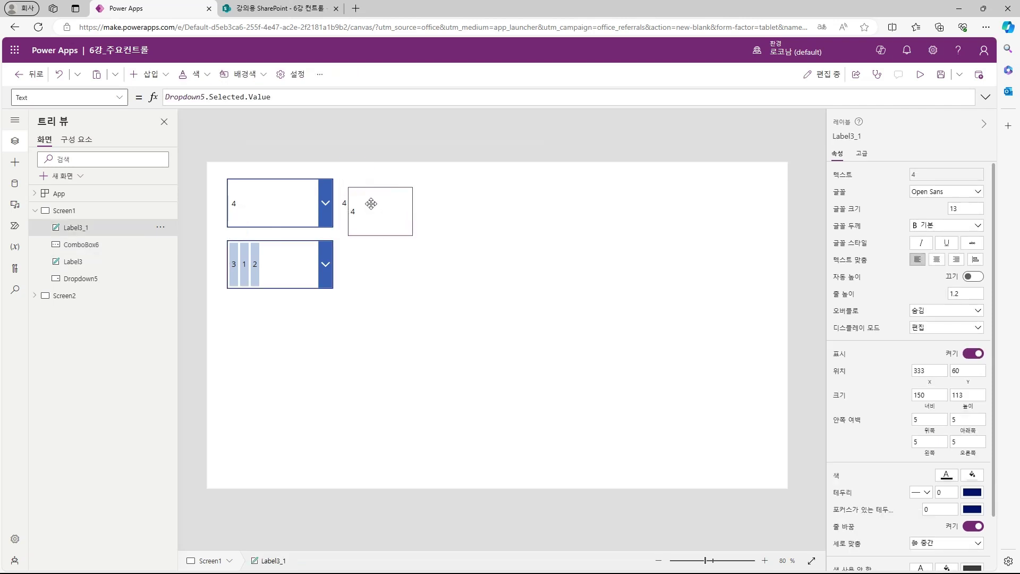
{"action": "left_click_drag", "start_coordinate": [371, 205], "coordinate": [362, 260]}
{"action": "left_click", "coordinate": [319, 97]}
{"action": "key", "text": "ctrl+a"}
{"action": "type", "text": "Concat("}
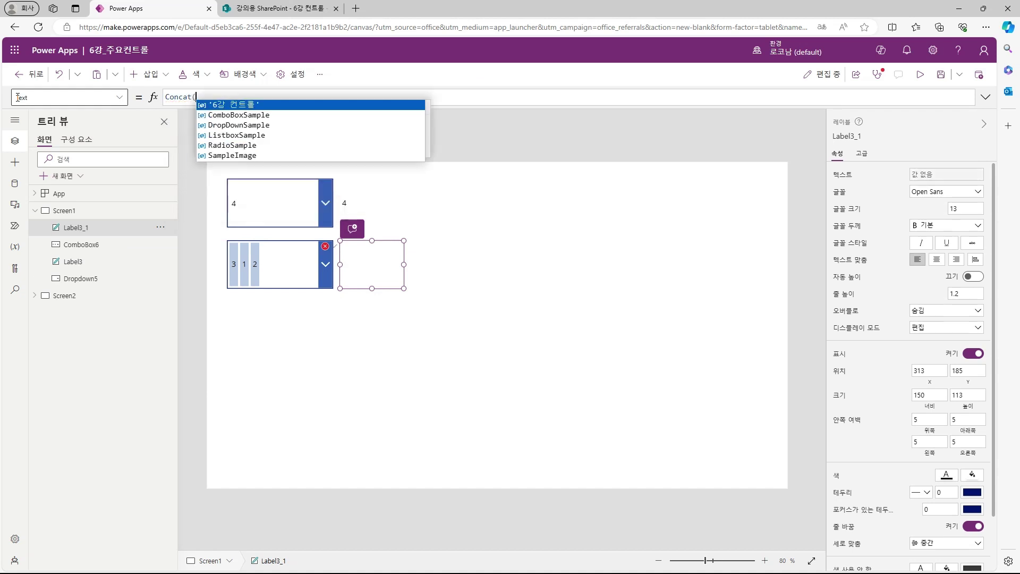
{"action": "type", "text": "ComboBox6.SelectedItems,"}
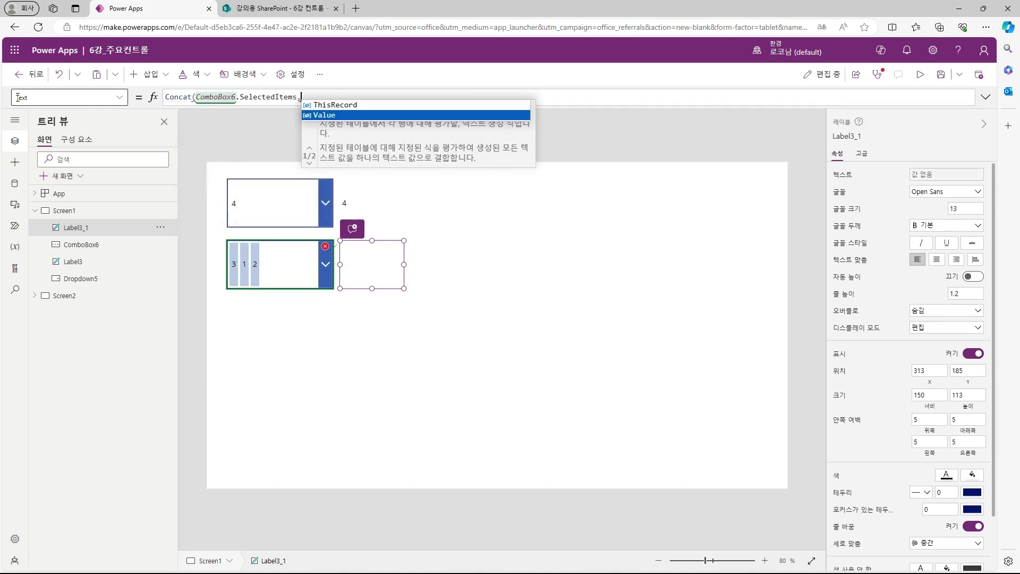
{"action": "type", "text": "Value &\";\")"}
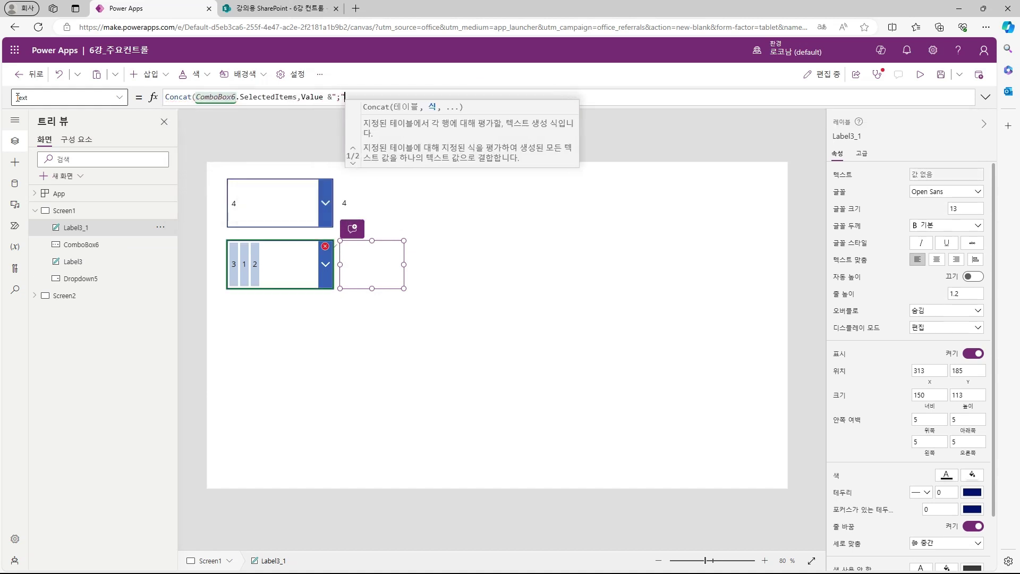
{"action": "left_click_drag", "start_coordinate": [404, 264], "coordinate": [467, 262]}
{"action": "left_click", "coordinate": [391, 304]}
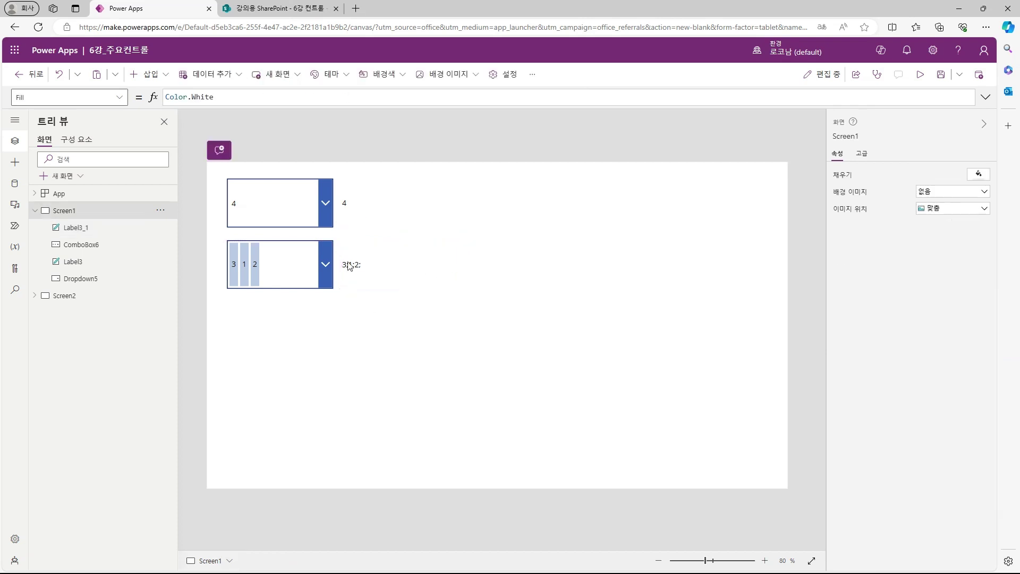
Step: Wrap the formula in Left(..., Len(...)-1) to trim the trailing semicolon, giving 3;1;2
{"action": "left_click", "coordinate": [390, 269]}
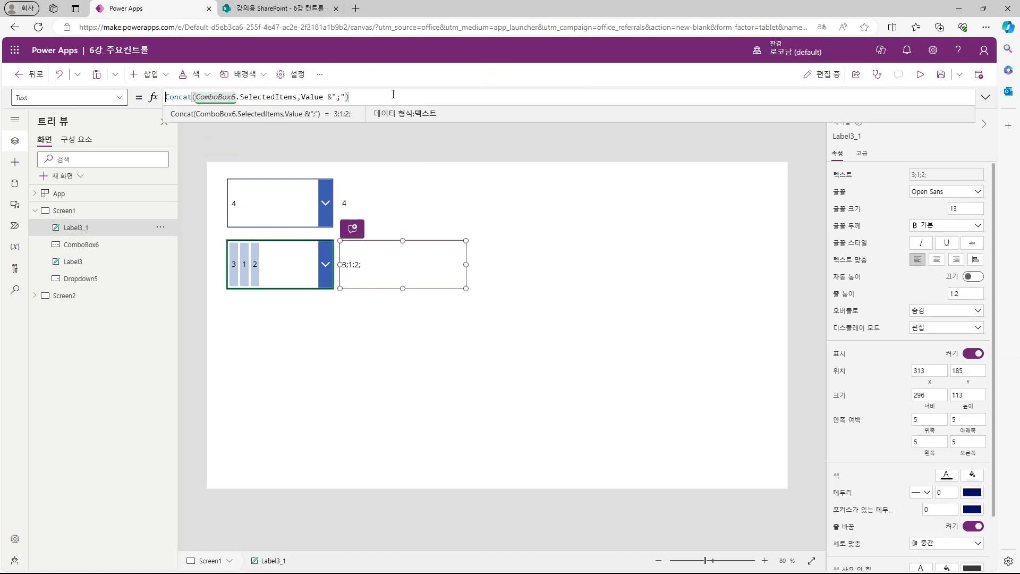
{"action": "type", "text": "Left("}
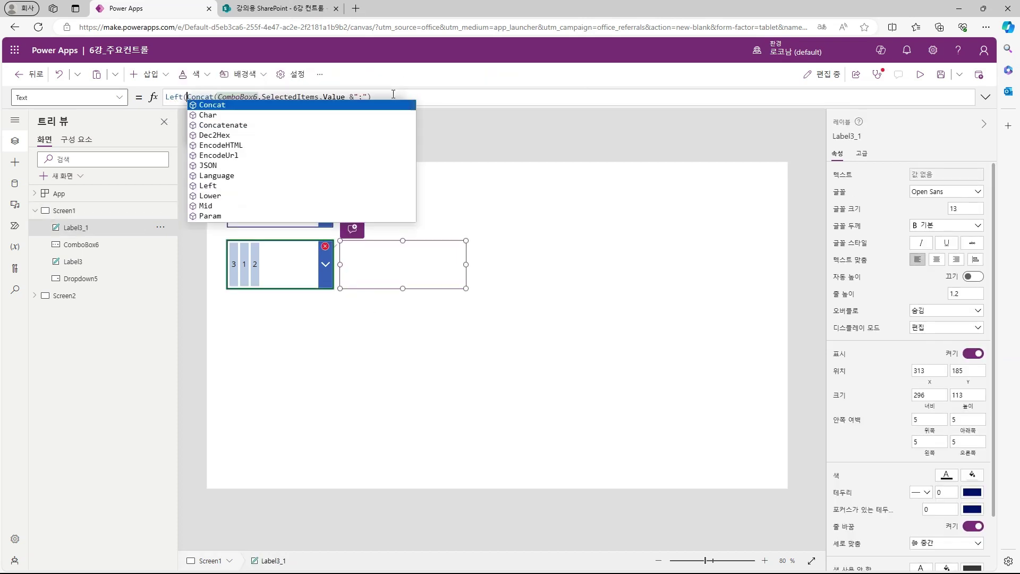
{"action": "key", "text": "End"}
{"action": "type", "text": ",Len("}
{"action": "key", "text": "ctrl+v"}
{"action": "type", "text": ")"}
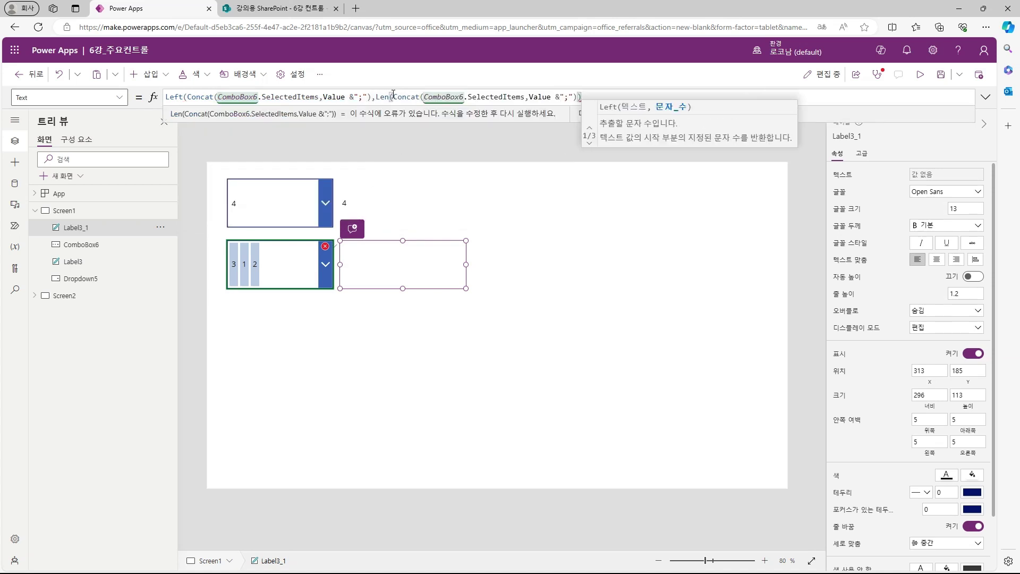
{"action": "type", "text": "-1)"}
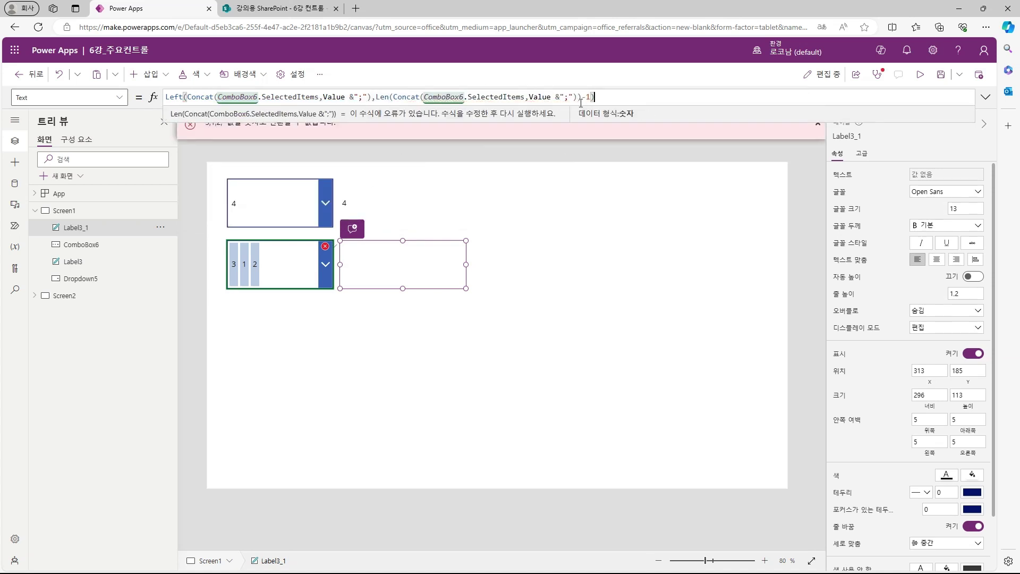
{"action": "left_click", "coordinate": [403, 306]}
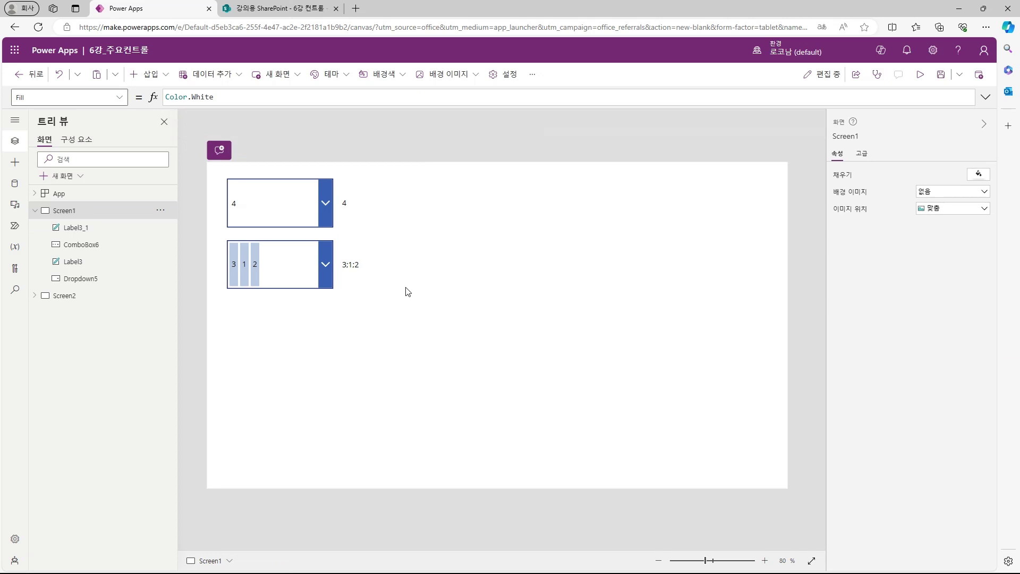
{"action": "left_click", "coordinate": [412, 271]}
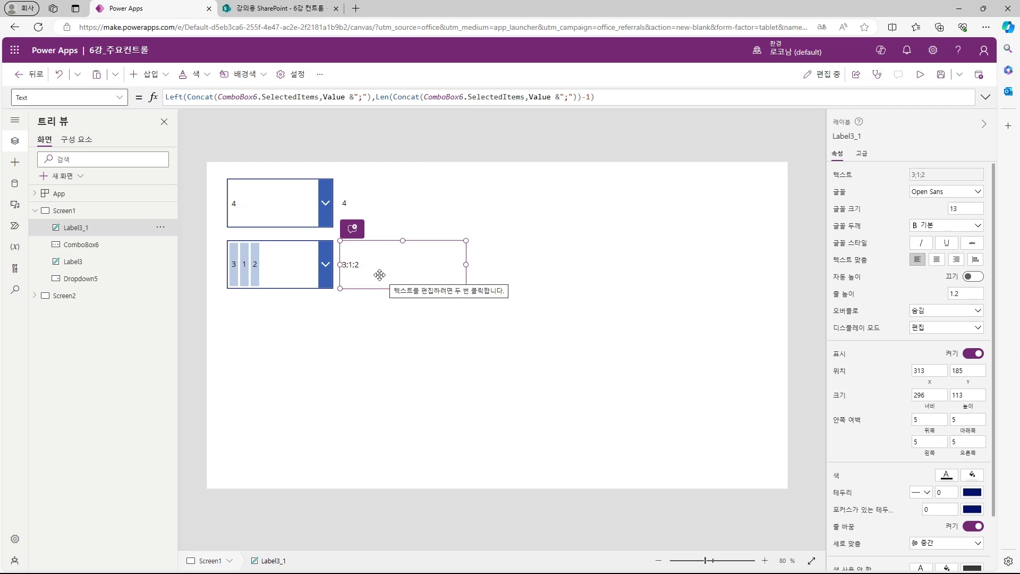
{"action": "left_click", "coordinate": [392, 309]}
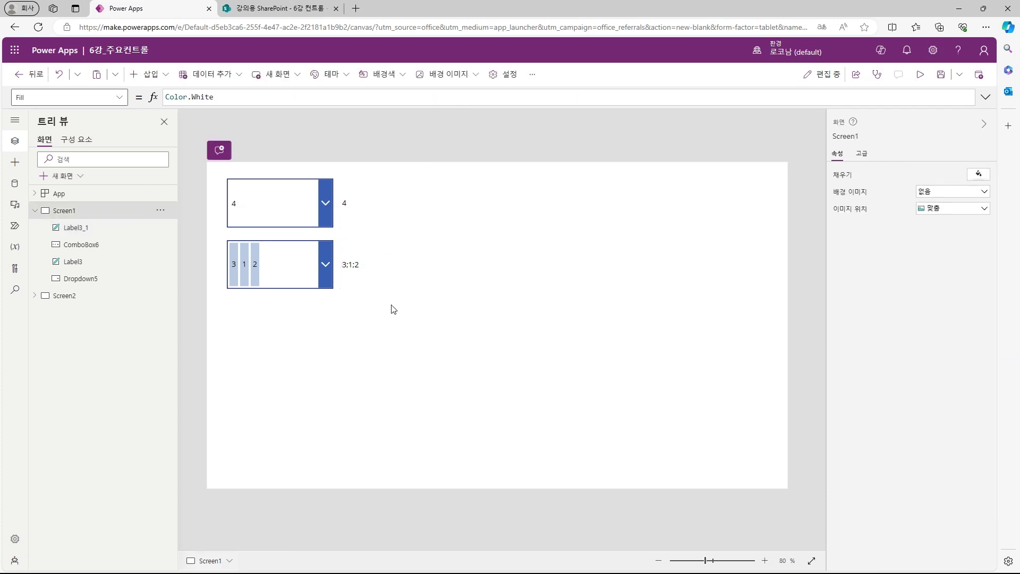
Step: Duplicate the combo box and place the copy below the original
{"action": "left_click", "coordinate": [290, 281]}
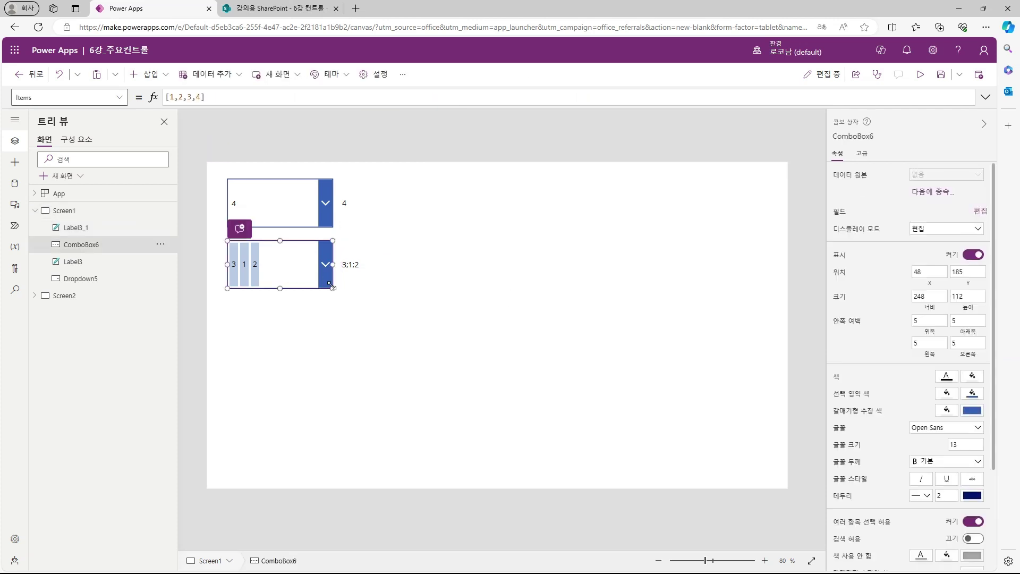
{"action": "key", "text": "ctrl+c"}
{"action": "key", "text": "ctrl+v"}
{"action": "left_click_drag", "start_coordinate": [302, 280], "coordinate": [279, 294]}
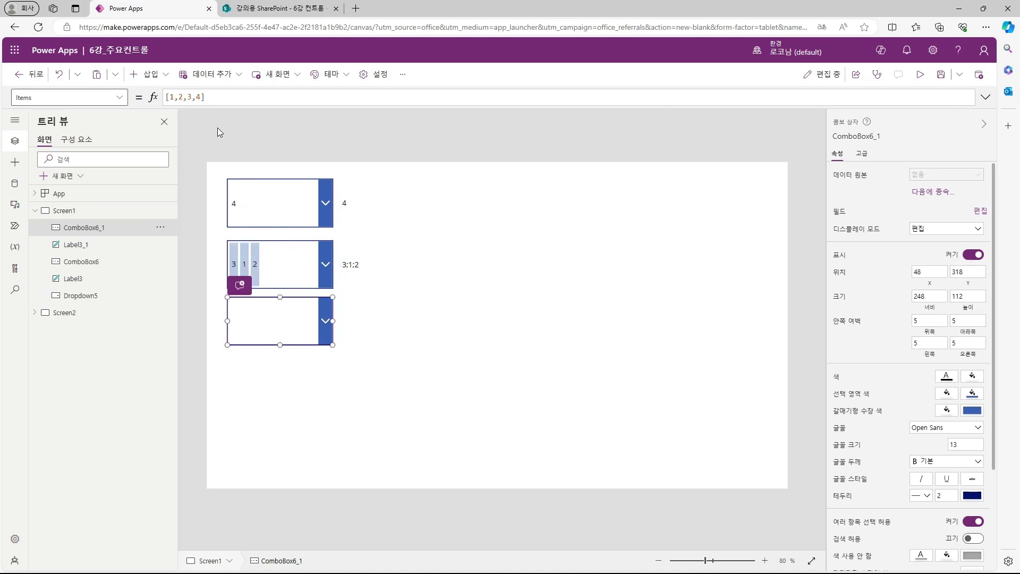
{"action": "left_click", "coordinate": [376, 265]}
{"action": "left_click", "coordinate": [868, 136]}
{"action": "left_click", "coordinate": [287, 321]}
Step: Set the third combo box's DefaultSelectedItems to Split(Label3_1.Text,";")
{"action": "left_click", "coordinate": [119, 98]}
{"action": "left_click", "coordinate": [85, 233]}
{"action": "left_click", "coordinate": [223, 97]}
{"action": "type", "text": "Split"}
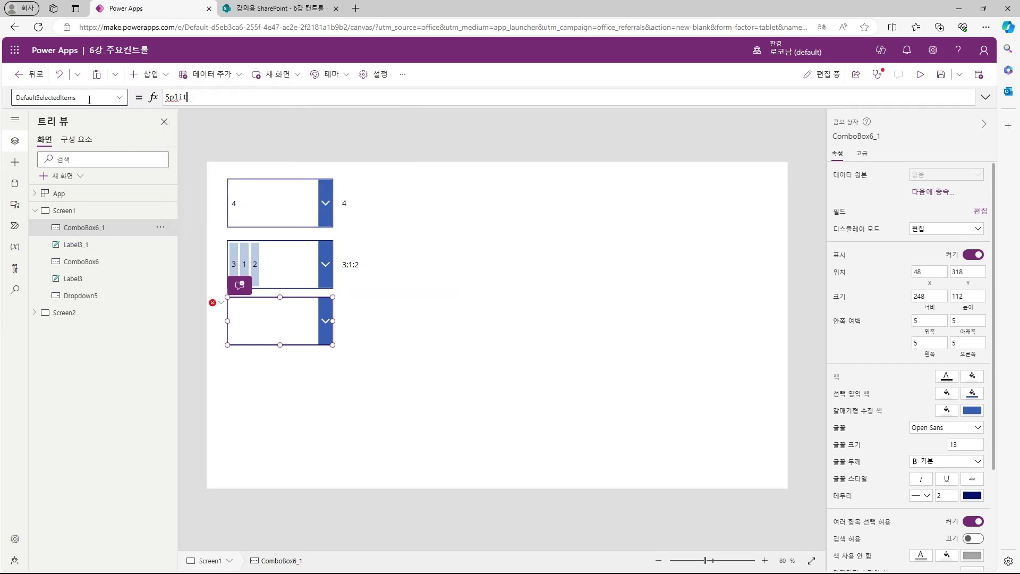
{"action": "type", "text": "(Label3_1.Text,\";\""}
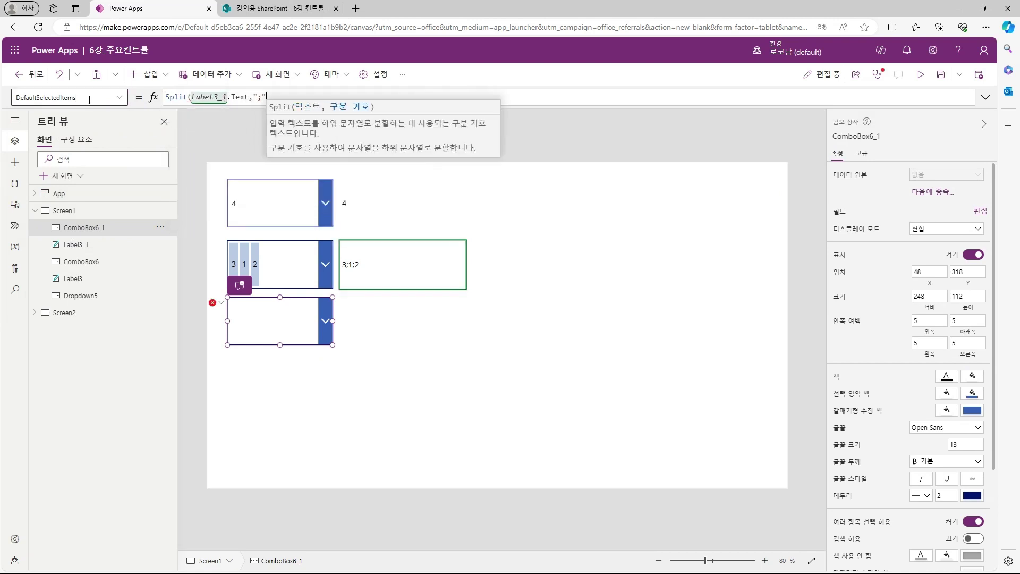
{"action": "left_click", "coordinate": [218, 152]}
Step: Check the preselected items, then paste a fourth combo box copy below it
{"action": "left_click", "coordinate": [327, 317]}
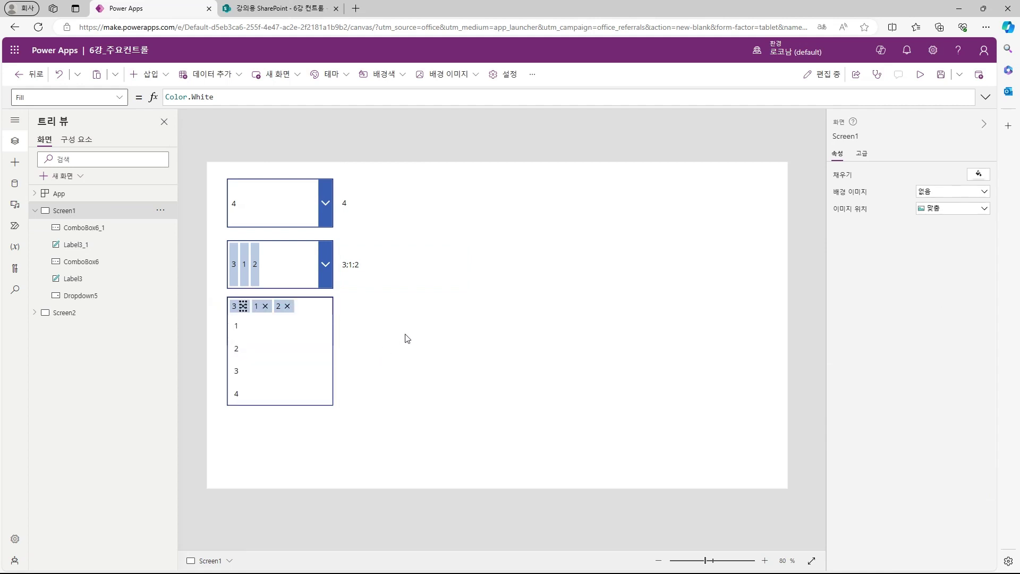
{"action": "left_click", "coordinate": [371, 326]}
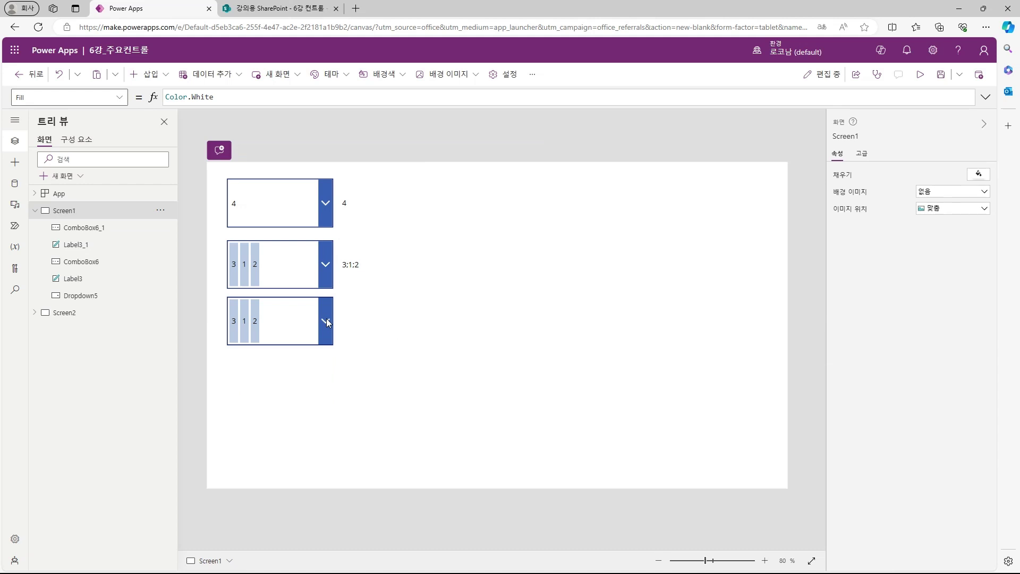
{"action": "key", "text": "ctrl+v"}
{"action": "left_click_drag", "start_coordinate": [294, 335], "coordinate": [285, 402]}
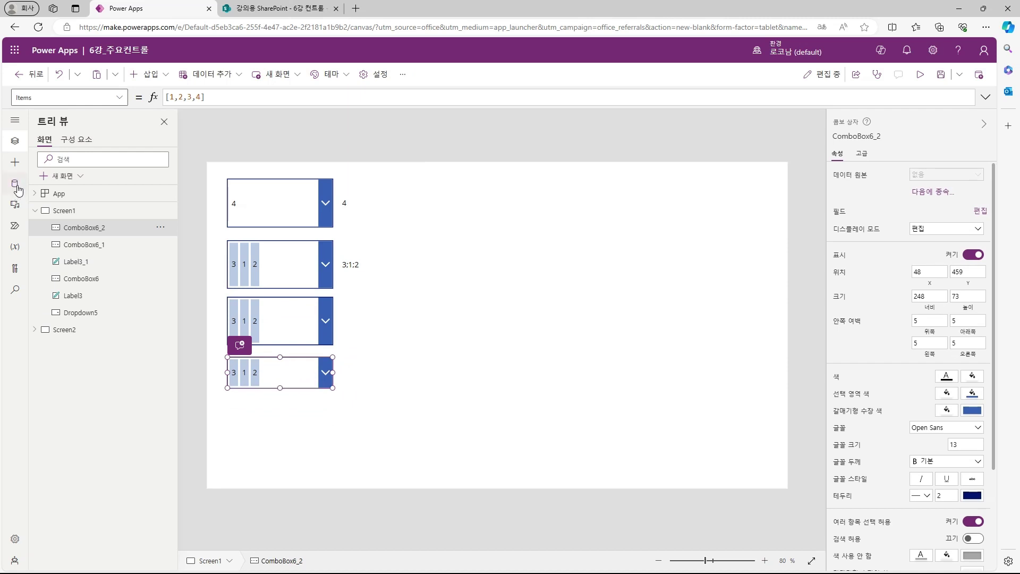
Step: Add the Office 365 Users connection and set Items to SearchUser({searchTerm:ComboBox6_2.SearchText,top:10})
{"action": "left_click", "coordinate": [17, 186]}
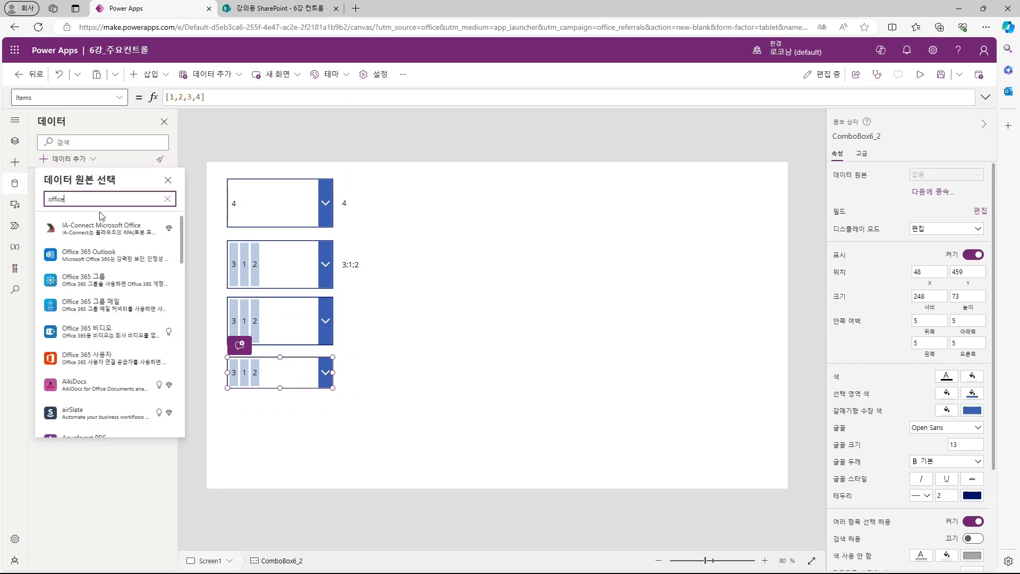
{"action": "left_click", "coordinate": [113, 354]}
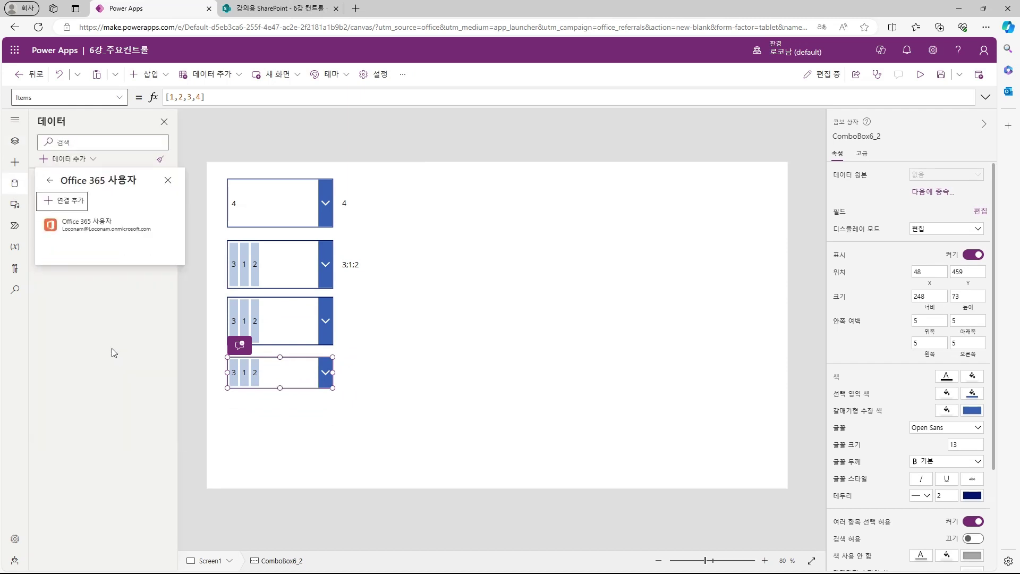
{"action": "left_click", "coordinate": [101, 234]}
{"action": "type", "text": "o"}
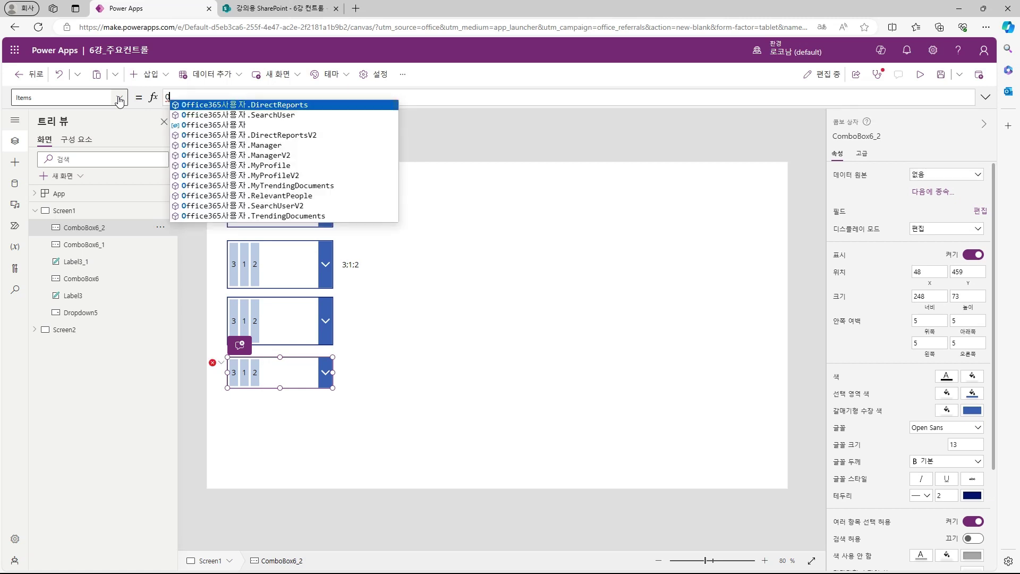
{"action": "left_click", "coordinate": [296, 116]}
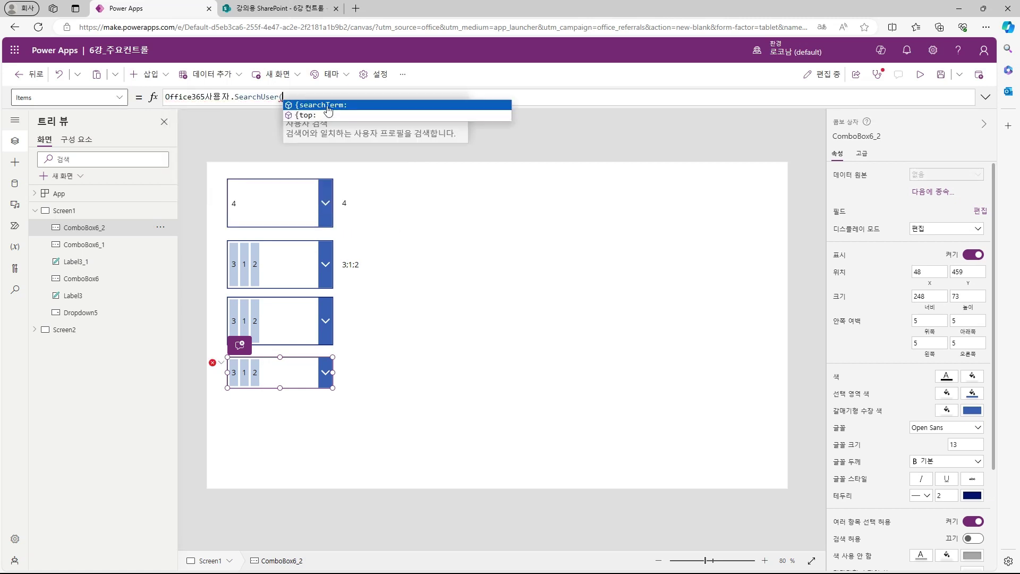
{"action": "type", "text": "({searchTerm:ComboBox6_2"}
{"action": "type", "text": ".SearchText"}
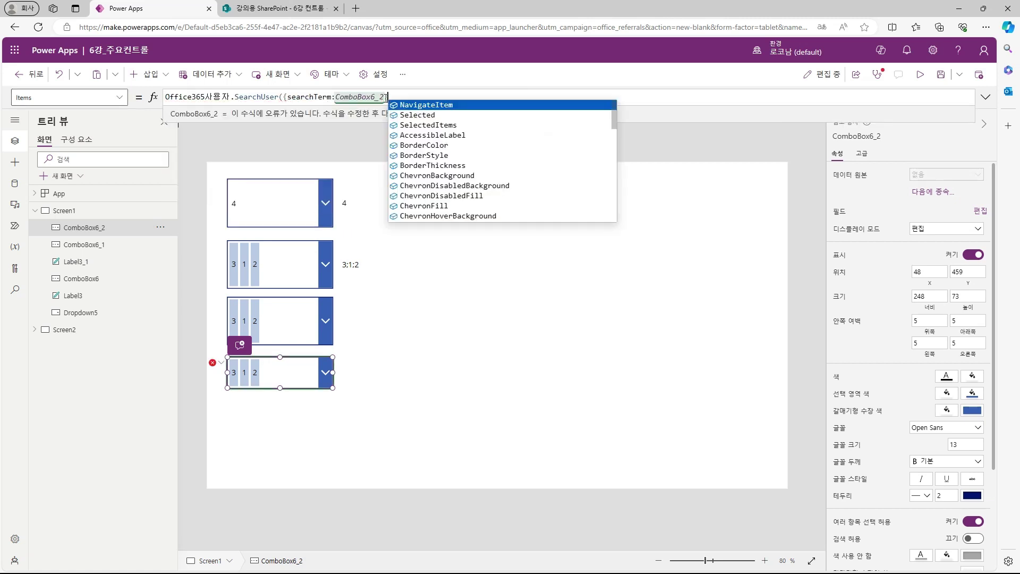
{"action": "type", "text": ",top:"}
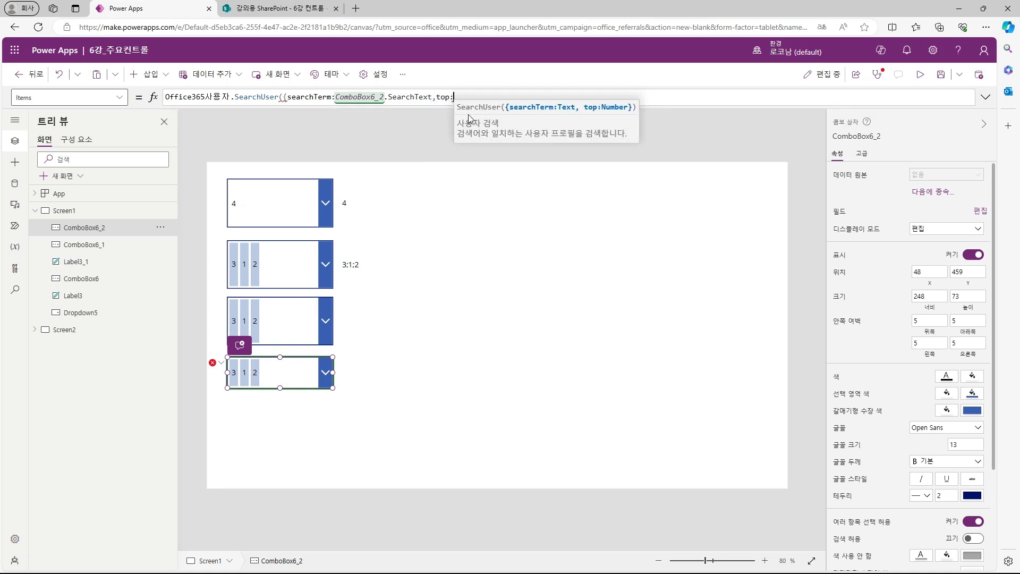
{"action": "type", "text": "10})"}
Step: Enable search, use DisplayName as display and search field, then preview the app
{"action": "left_click", "coordinate": [119, 97]}
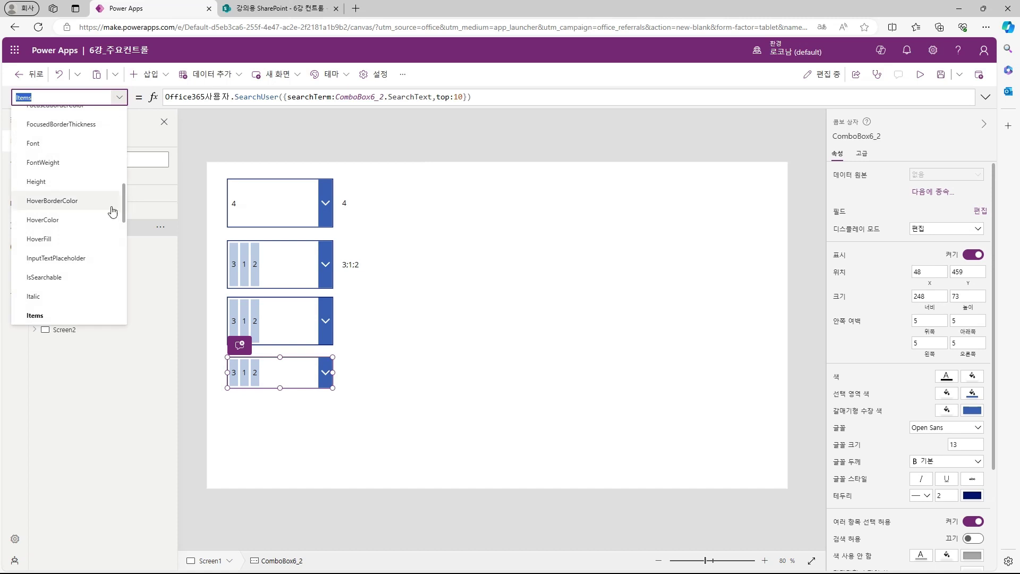
{"action": "scroll", "coordinate": [95, 202], "scroll_direction": "up", "scroll_amount": 5}
{"action": "left_click", "coordinate": [59, 135]}
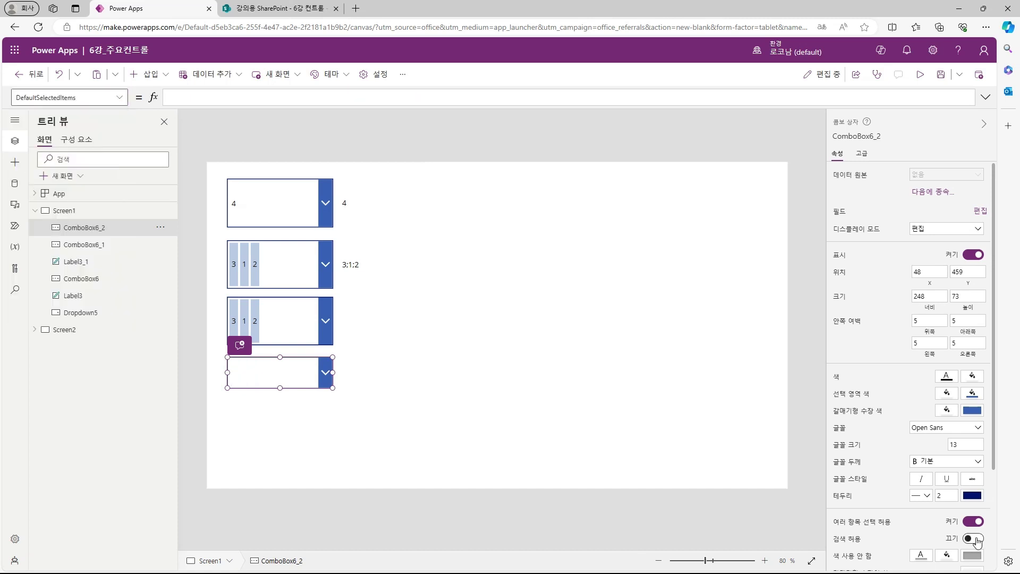
{"action": "left_click", "coordinate": [973, 539]}
{"action": "left_click", "coordinate": [980, 210]}
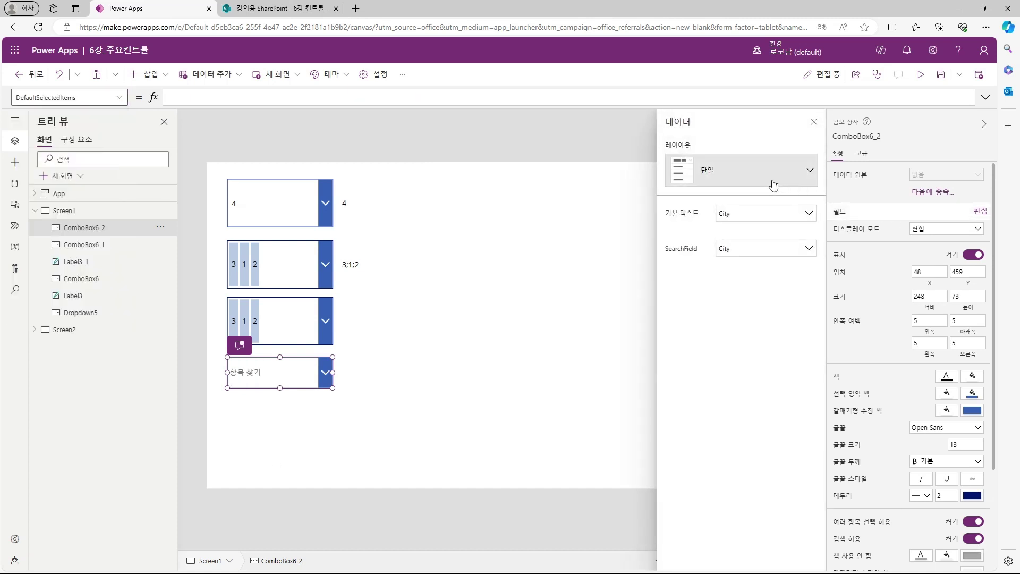
{"action": "left_click", "coordinate": [766, 213]}
{"action": "left_click", "coordinate": [759, 285]}
{"action": "left_click", "coordinate": [761, 259]}
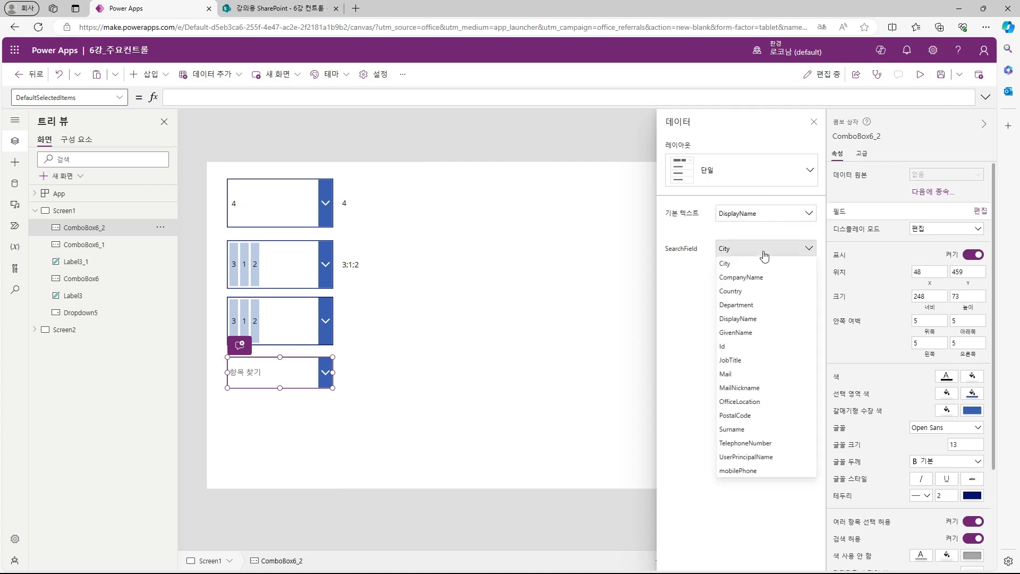
{"action": "left_click", "coordinate": [757, 322]}
{"action": "left_click", "coordinate": [814, 122]}
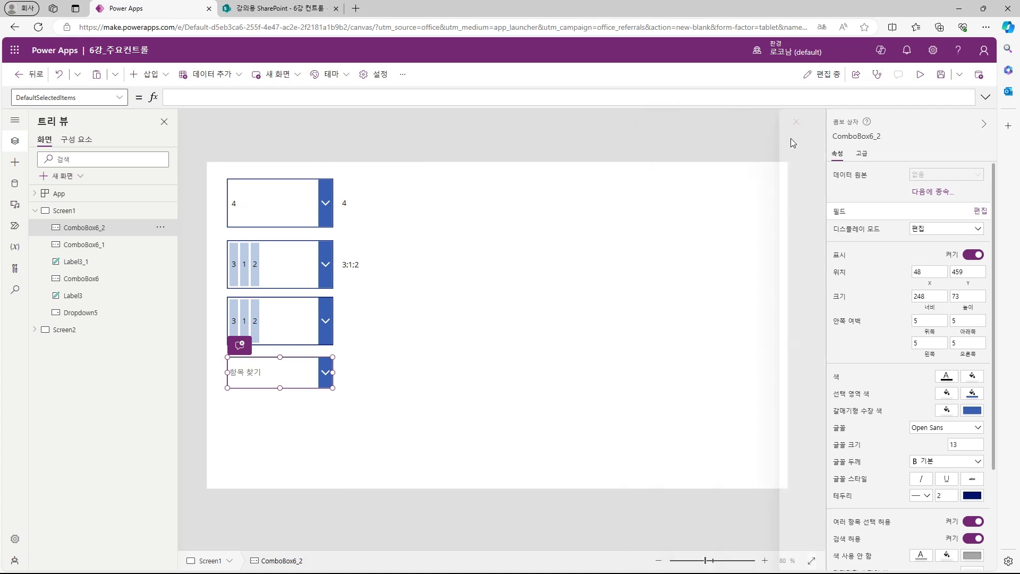
{"action": "left_click", "coordinate": [920, 74]}
{"action": "left_click", "coordinate": [197, 239]}
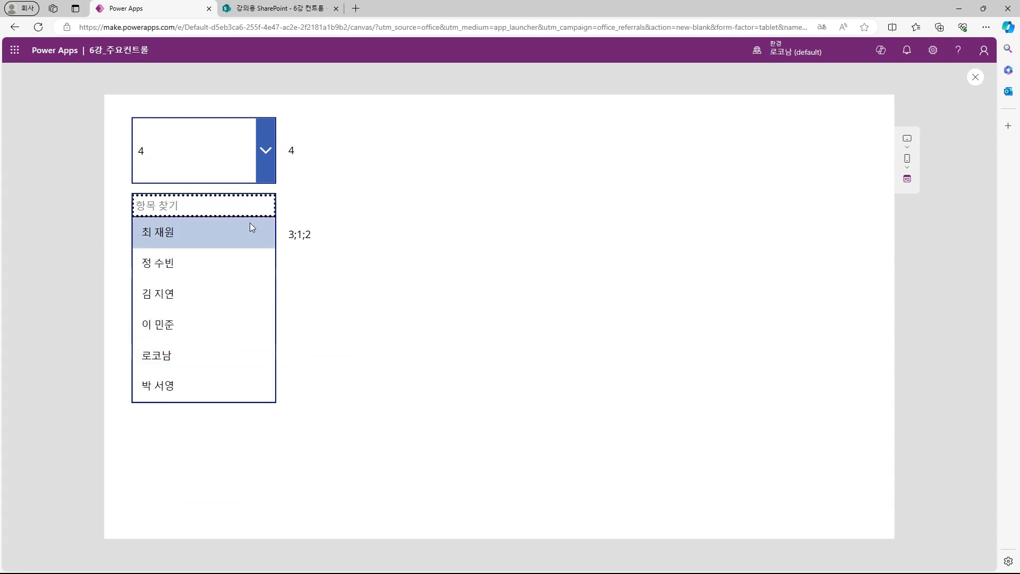
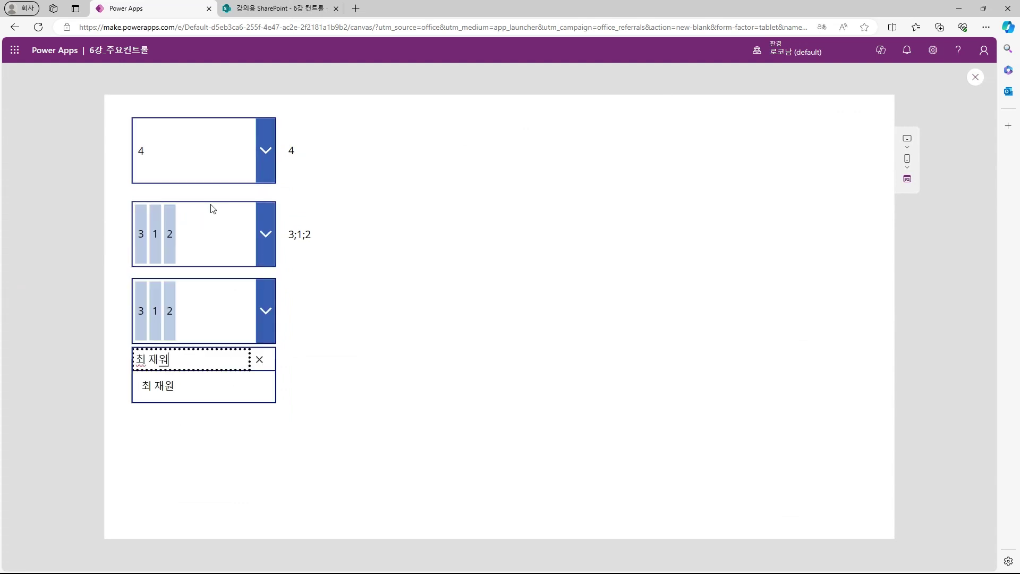
Step: Search for a user by name in preview, select them, and exit preview
{"action": "left_click", "coordinate": [196, 388]}
{"action": "key", "text": "Escape"}
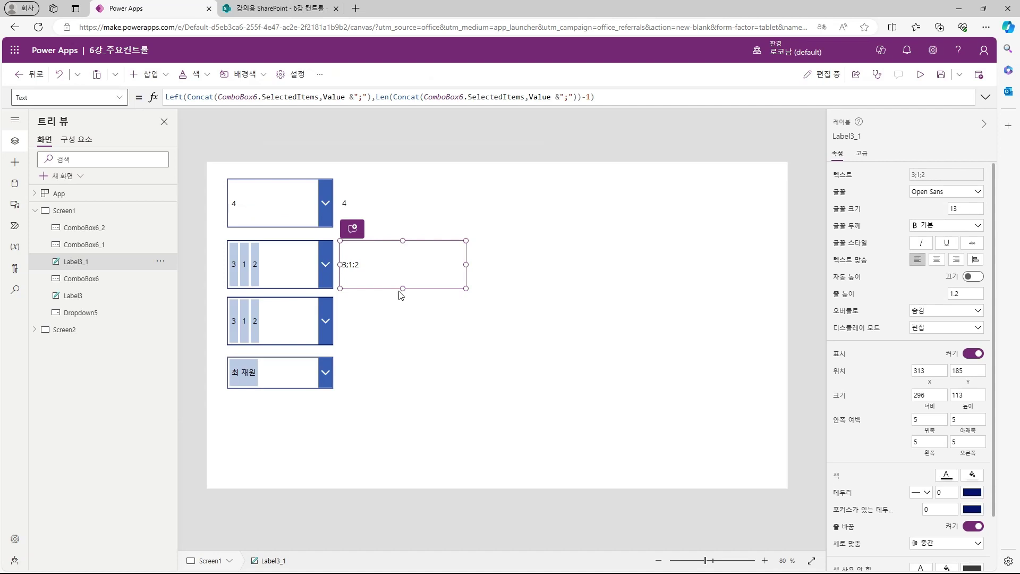
Step: Paste a label set to ComboBox6_2.Selected.Department, showing 영업부장
{"action": "key", "text": "ctrl+v"}
{"action": "left_click", "coordinate": [376, 379]}
{"action": "left_click", "coordinate": [594, 97]}
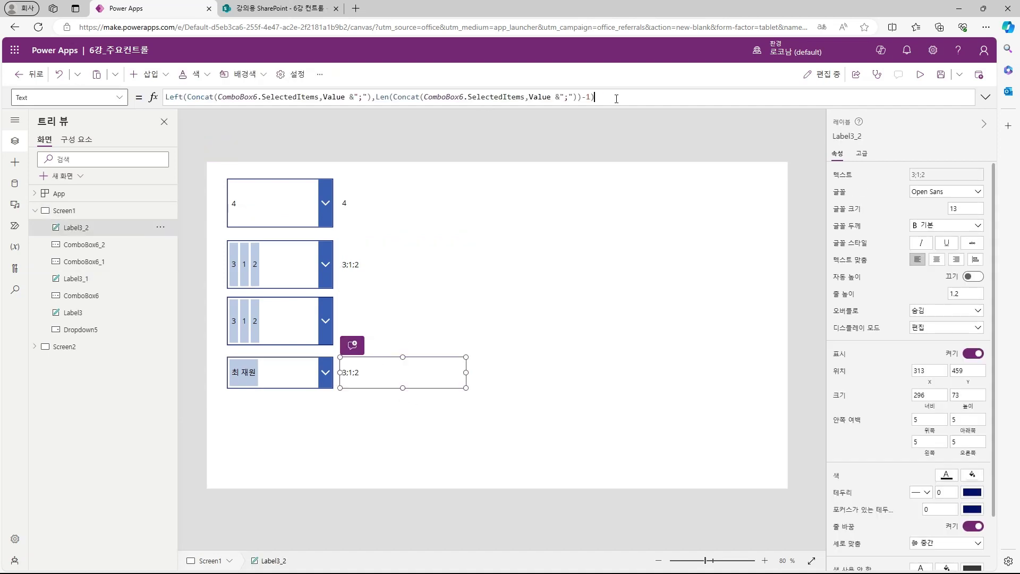
{"action": "key", "text": "ctrl+a"}
{"action": "key", "text": "ctrl+v"}
{"action": "type", "text": ".Selected."}
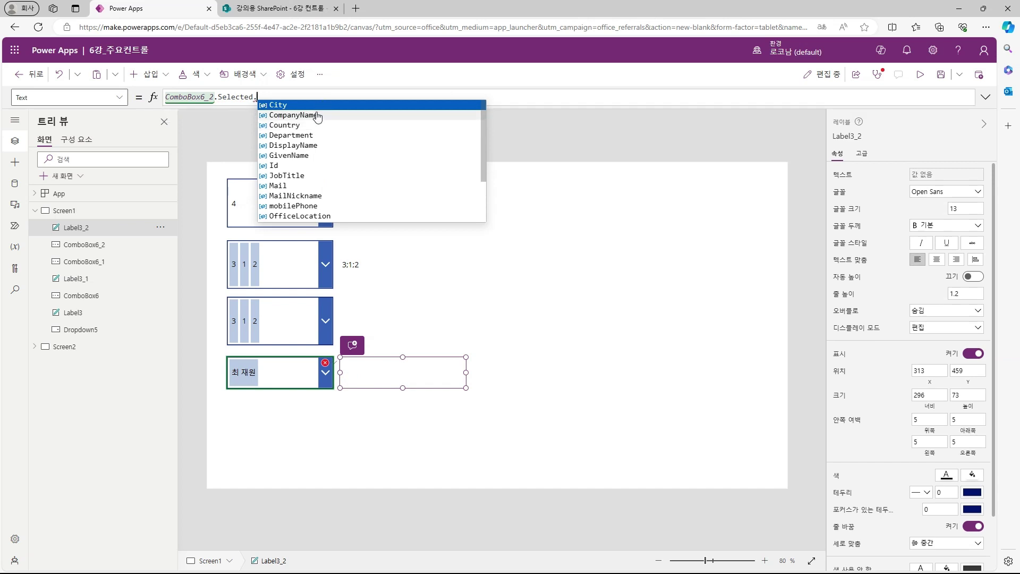
{"action": "left_click", "coordinate": [315, 135]}
Step: Paste a copy of the department label below it for the job title
{"action": "key", "text": "ctrl+c"}
{"action": "key", "text": "ctrl+v"}
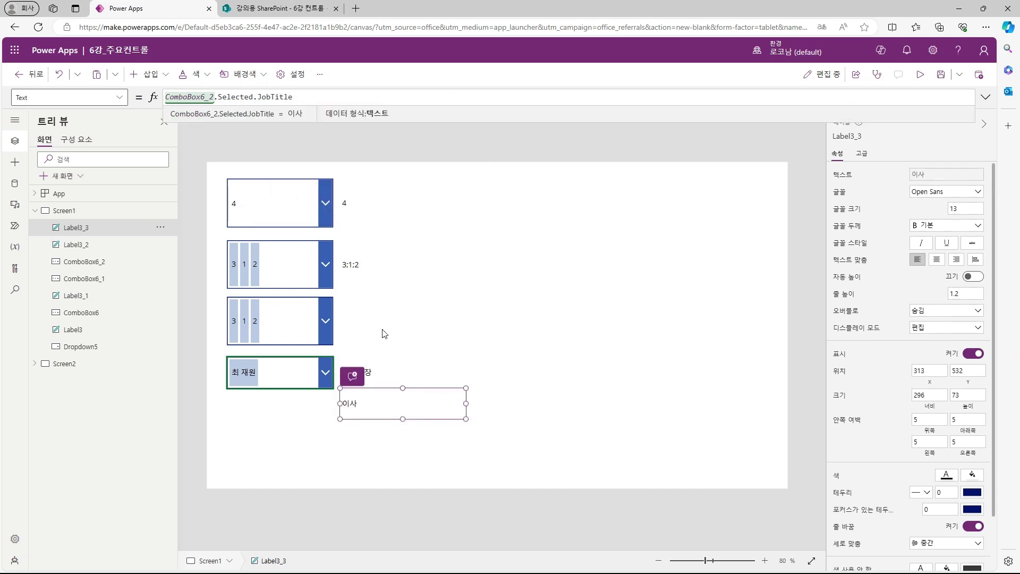
{"action": "left_click", "coordinate": [469, 438]}
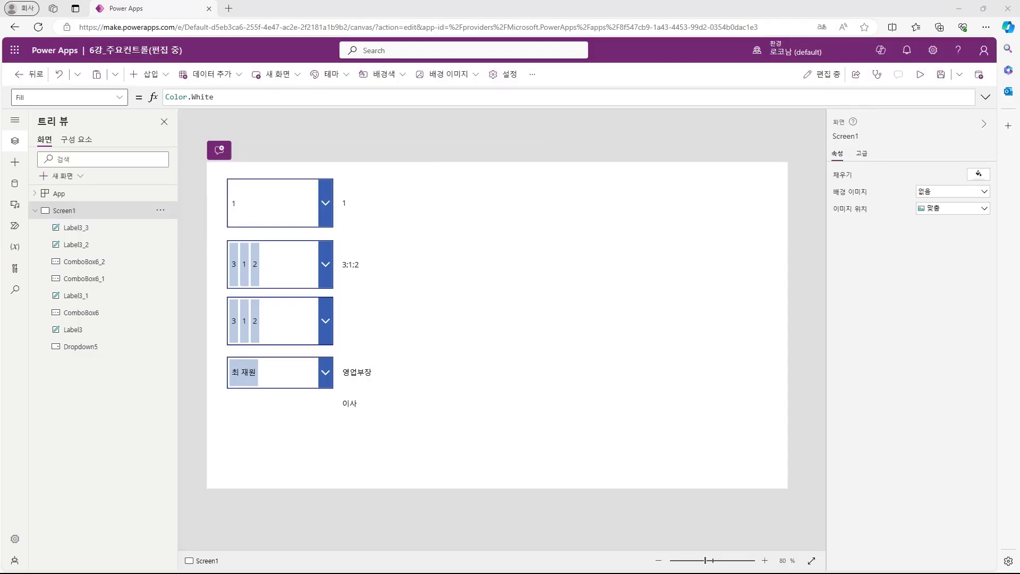
Step: Insert a list box, a radio group and a checkbox on the right of the screen
{"action": "left_click", "coordinate": [151, 74]}
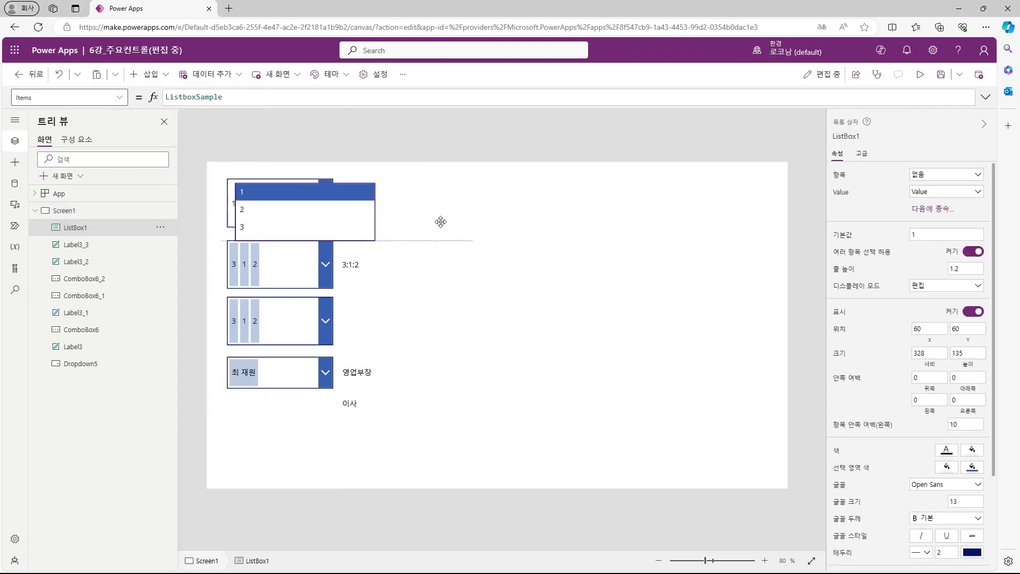
{"action": "left_click_drag", "start_coordinate": [440, 220], "coordinate": [565, 215]}
{"action": "left_click", "coordinate": [151, 74]}
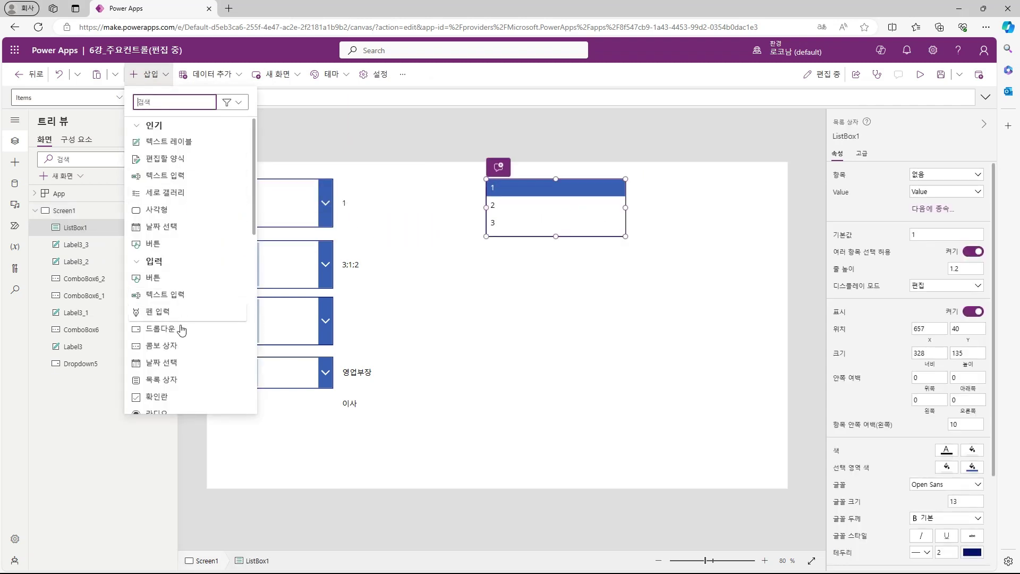
{"action": "left_click", "coordinate": [159, 382]}
{"action": "left_click", "coordinate": [152, 75]}
{"action": "scroll", "coordinate": [178, 346], "scroll_direction": "down", "scroll_amount": 2}
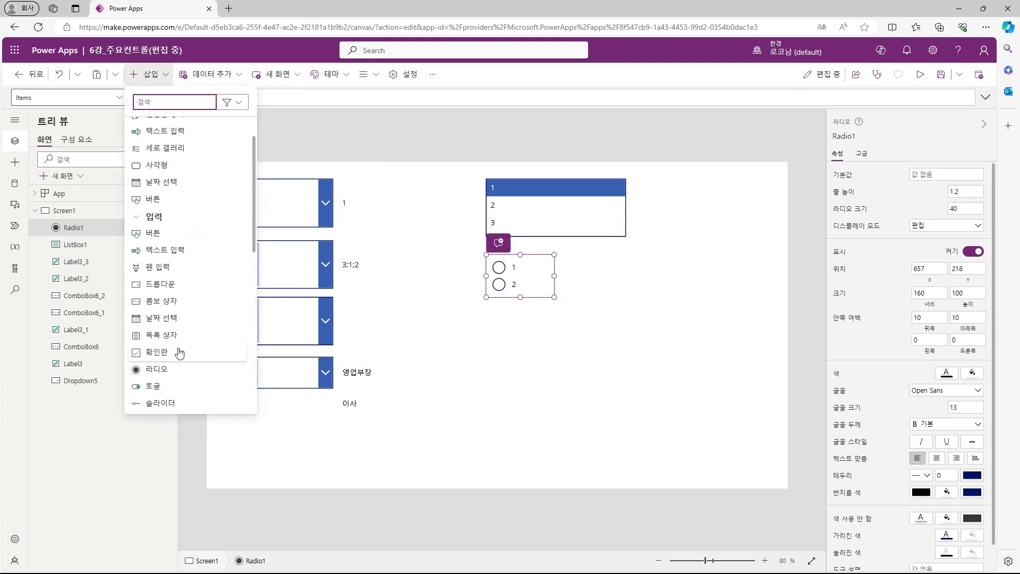
{"action": "left_click", "coordinate": [178, 348]}
Step: Select the dropdown, list box, radio group and checkbox in turn to review them
{"action": "left_click", "coordinate": [277, 210]}
{"action": "left_click", "coordinate": [270, 98]}
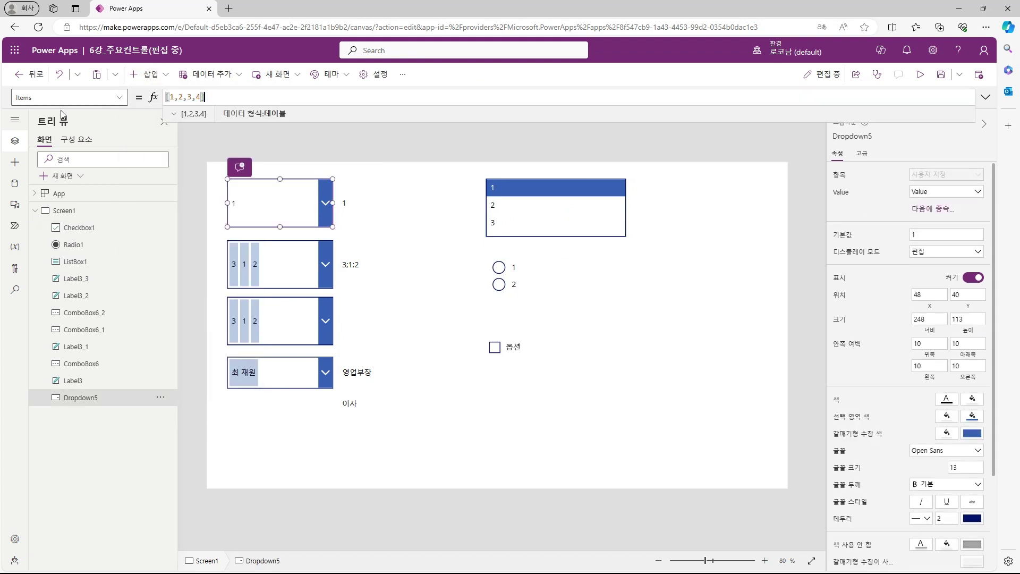
{"action": "left_click", "coordinate": [547, 201]}
{"action": "left_click", "coordinate": [511, 276]}
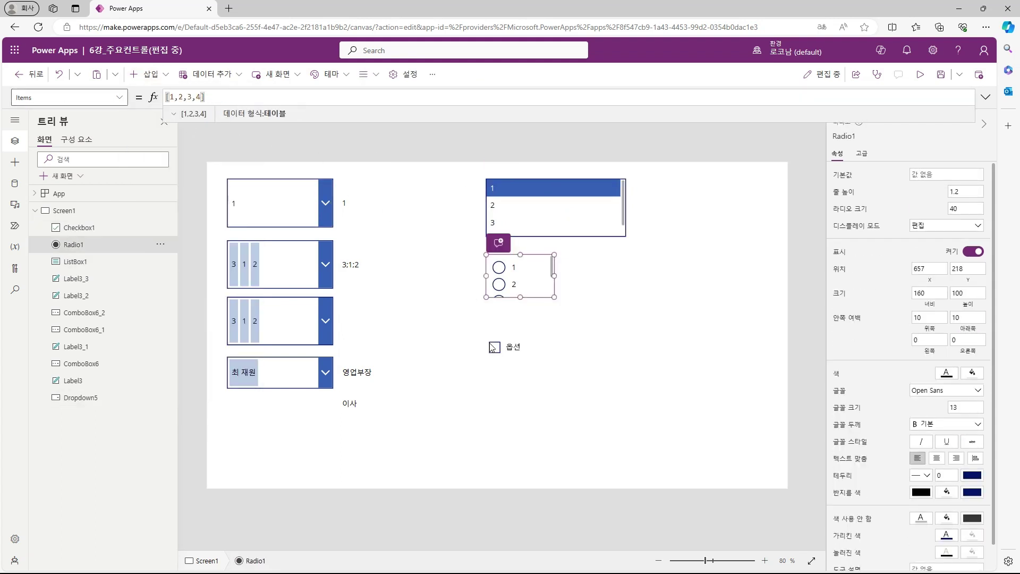
{"action": "left_click", "coordinate": [504, 346]}
{"action": "left_click", "coordinate": [584, 353]}
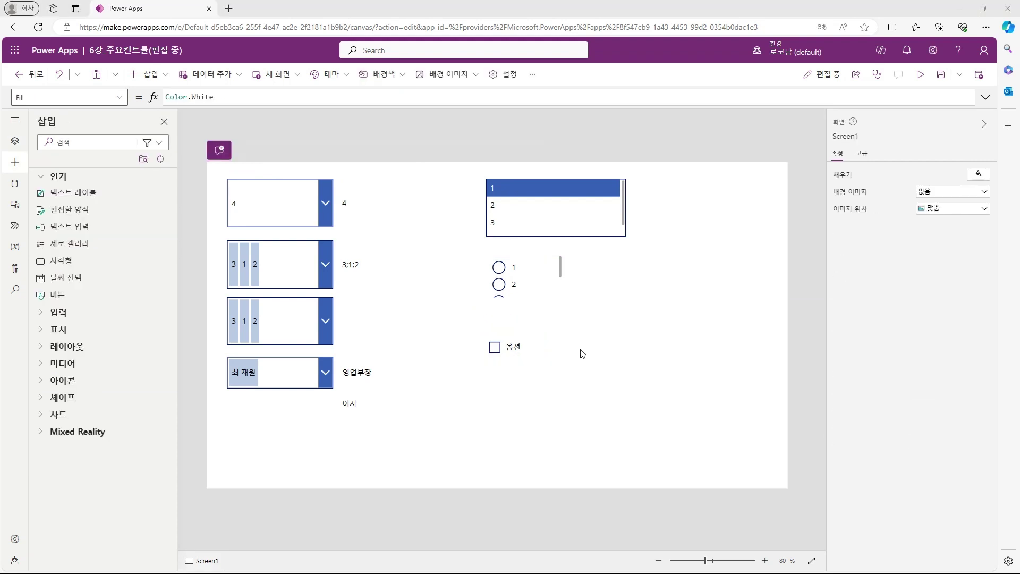
Step: Change the checkbox text to 확인란 and test checking and unchecking it
{"action": "left_click", "coordinate": [512, 352]}
{"action": "left_click", "coordinate": [935, 174]}
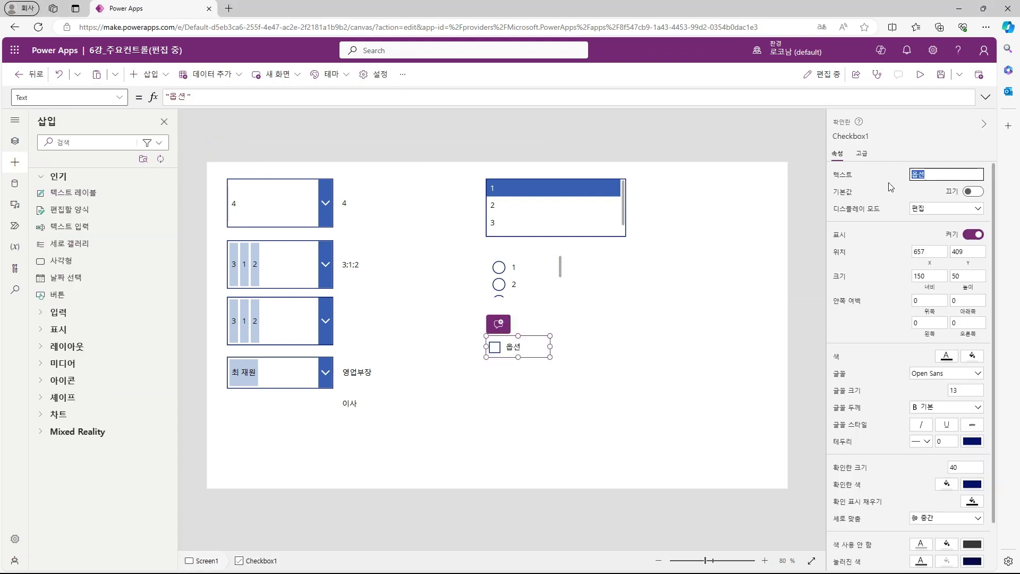
{"action": "left_click", "coordinate": [583, 346]}
{"action": "left_click", "coordinate": [495, 349], "text": "alt"}
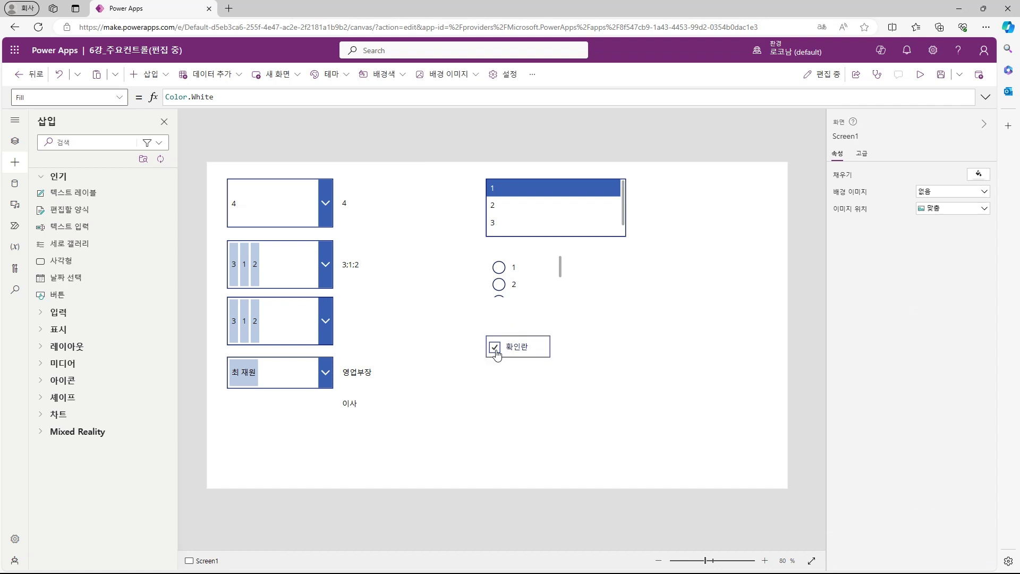
{"action": "left_click", "coordinate": [495, 348], "text": "alt"}
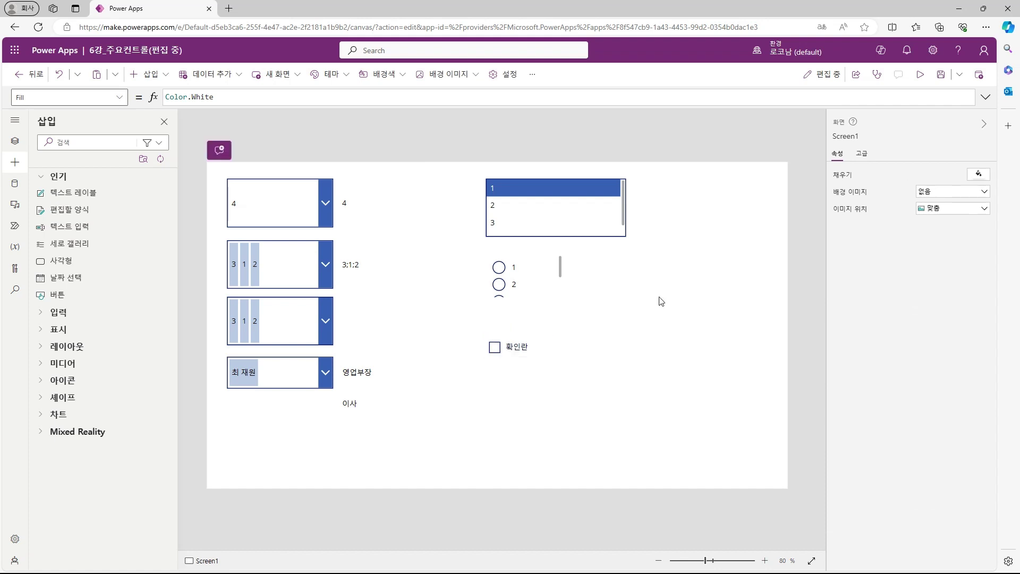
Step: Turn off multiple selection for the list box, leaving only item 2 selected
{"action": "left_click", "coordinate": [587, 208]}
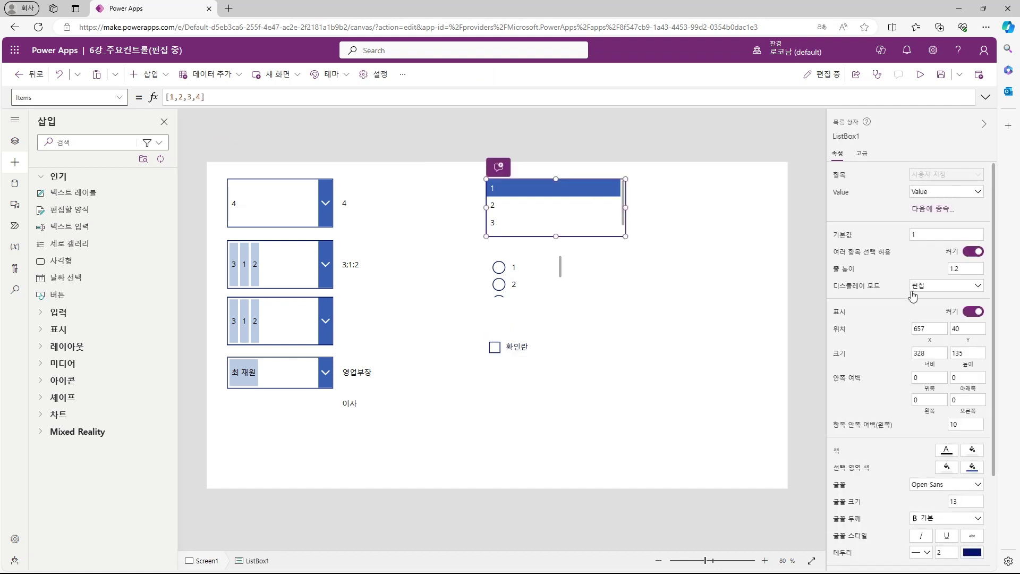
{"action": "key", "text": "alt"}
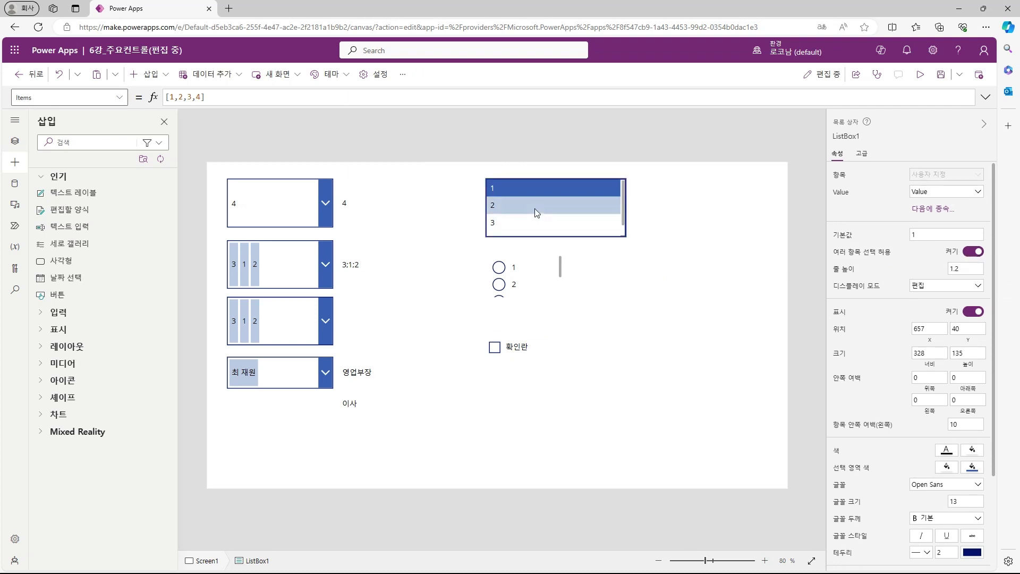
{"action": "left_click", "coordinate": [535, 209], "text": "alt"}
{"action": "left_click", "coordinate": [538, 220], "text": "alt"}
{"action": "left_click", "coordinate": [532, 221], "text": "alt"}
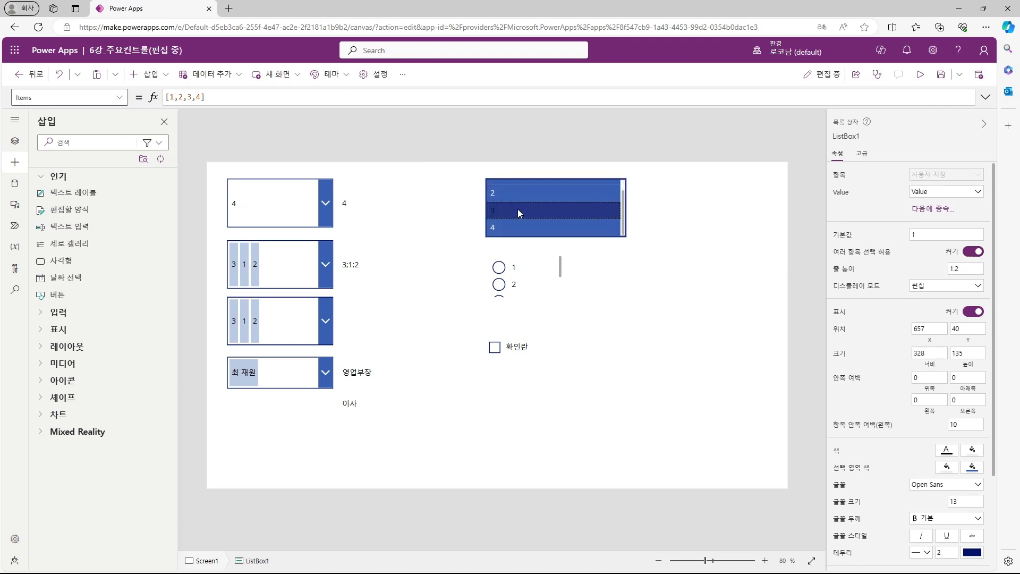
{"action": "left_click", "coordinate": [974, 251]}
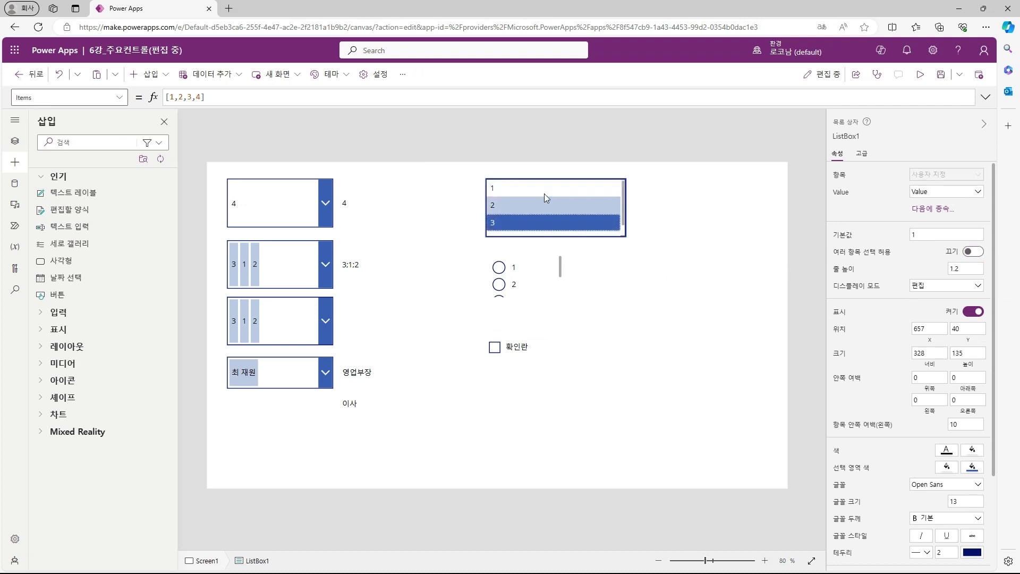
{"action": "left_click", "coordinate": [544, 204], "text": "alt"}
{"action": "left_click", "coordinate": [646, 207]}
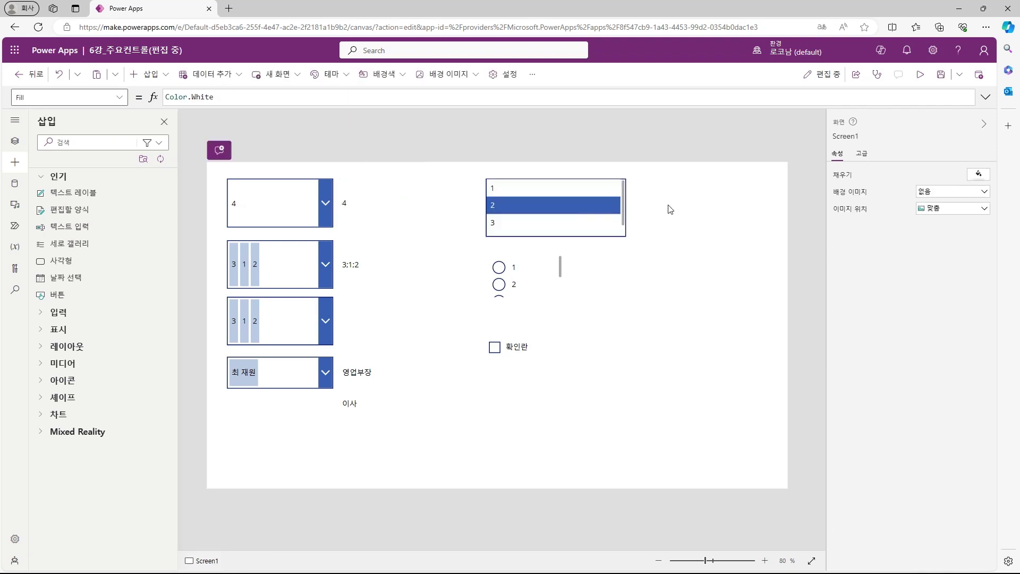
{"action": "left_click", "coordinate": [372, 208]}
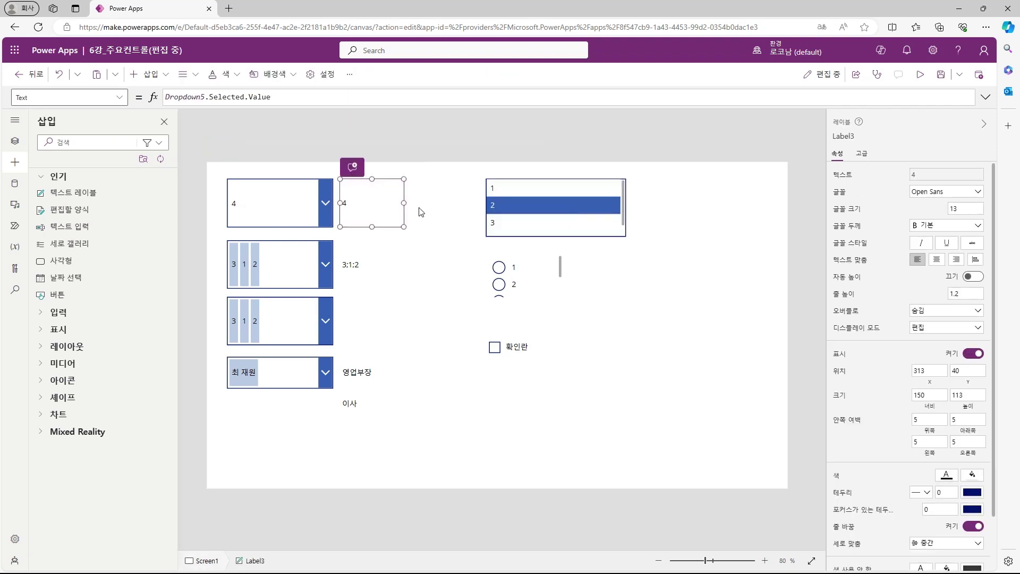
Step: Copy the value label beside the list box and point its formula to ListBox1
{"action": "key", "text": "ctrl+c"}
{"action": "key", "text": "ctrl+v"}
{"action": "left_click_drag", "start_coordinate": [382, 213], "coordinate": [671, 204]}
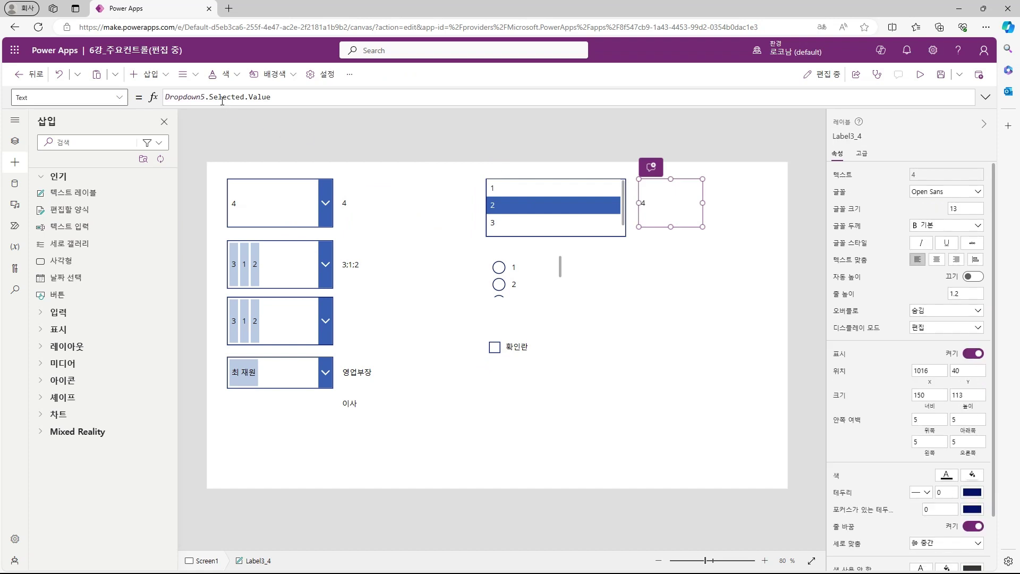
{"action": "double_click", "coordinate": [207, 97]}
{"action": "type", "text": "ListBox1"}
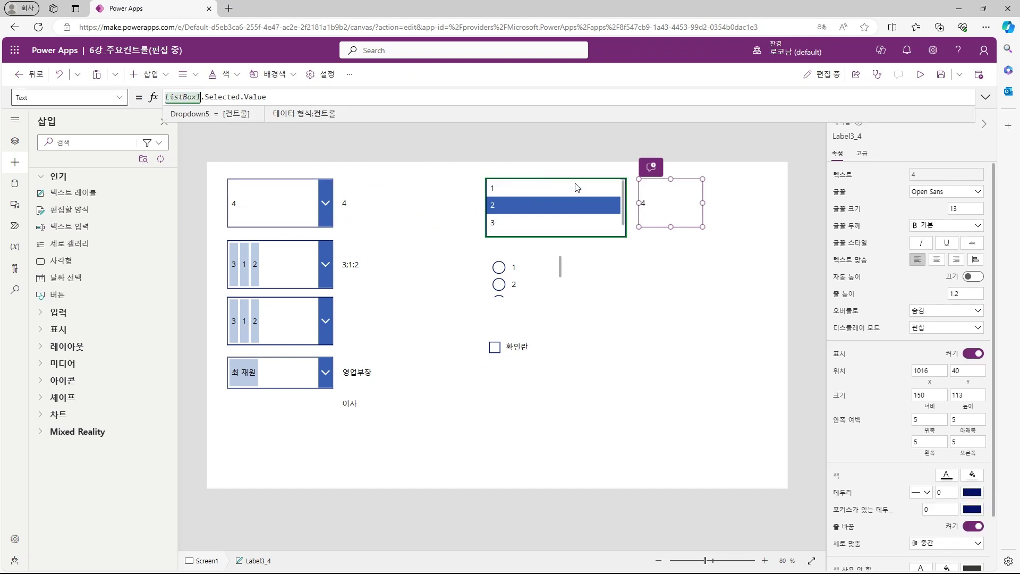
{"action": "left_click", "coordinate": [759, 226]}
Step: Turn multiple selection back on and pick items 3, 1 and 2 in the list box
{"action": "left_click", "coordinate": [548, 222], "text": "alt"}
{"action": "left_click", "coordinate": [545, 184], "text": "alt"}
{"action": "left_click", "coordinate": [555, 205], "text": "alt"}
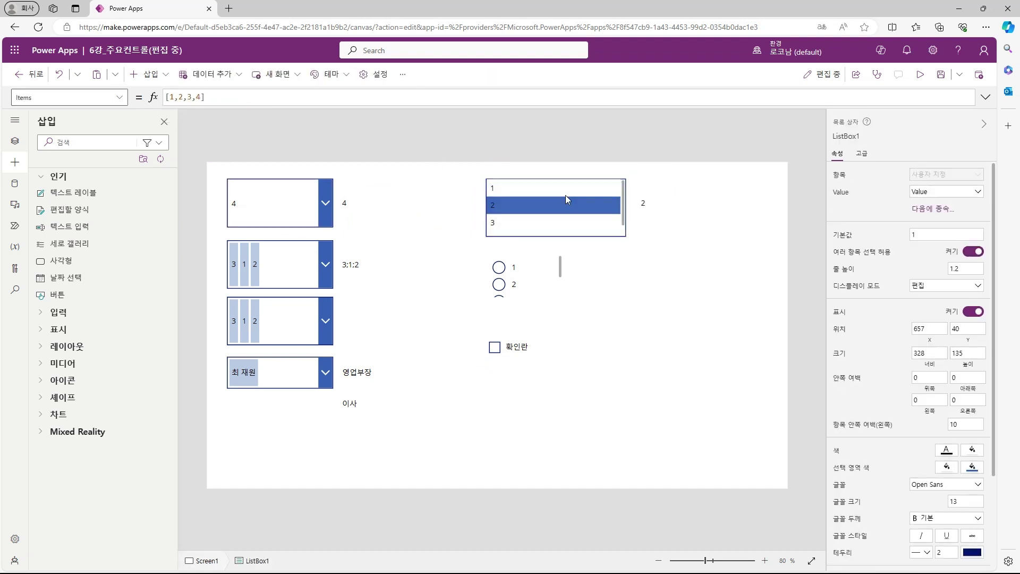
{"action": "left_click", "coordinate": [543, 195], "text": "ctrl+alt"}
{"action": "left_click", "coordinate": [537, 224], "text": "ctrl+alt"}
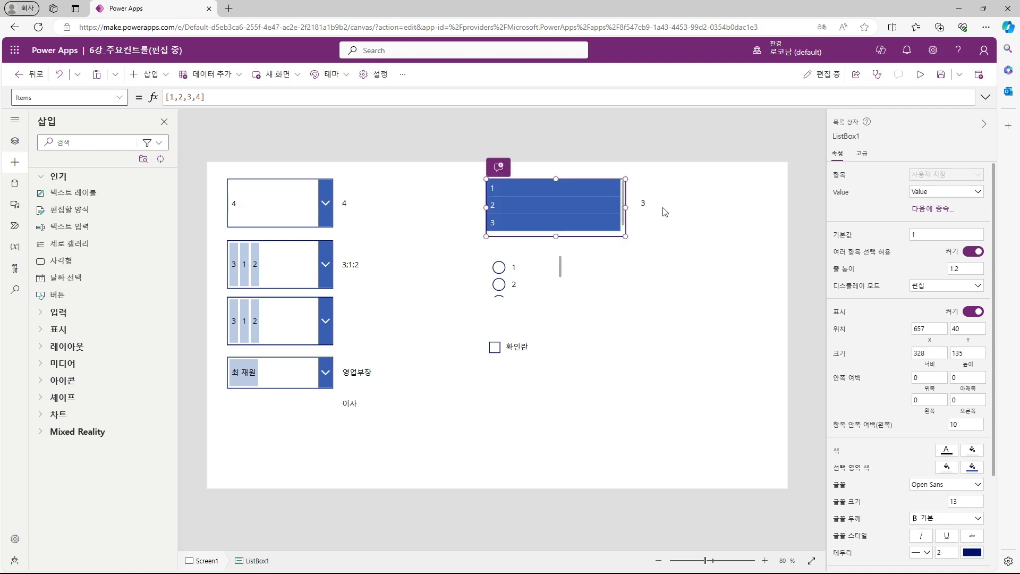
Step: Give the list box label the Concat/Left formula using ListBox1 instead of ComboBox6
{"action": "left_click", "coordinate": [404, 265]}
{"action": "left_click_drag", "start_coordinate": [594, 96], "coordinate": [367, 97]}
{"action": "left_click_drag", "start_coordinate": [156, 99], "coordinate": [41, 98]}
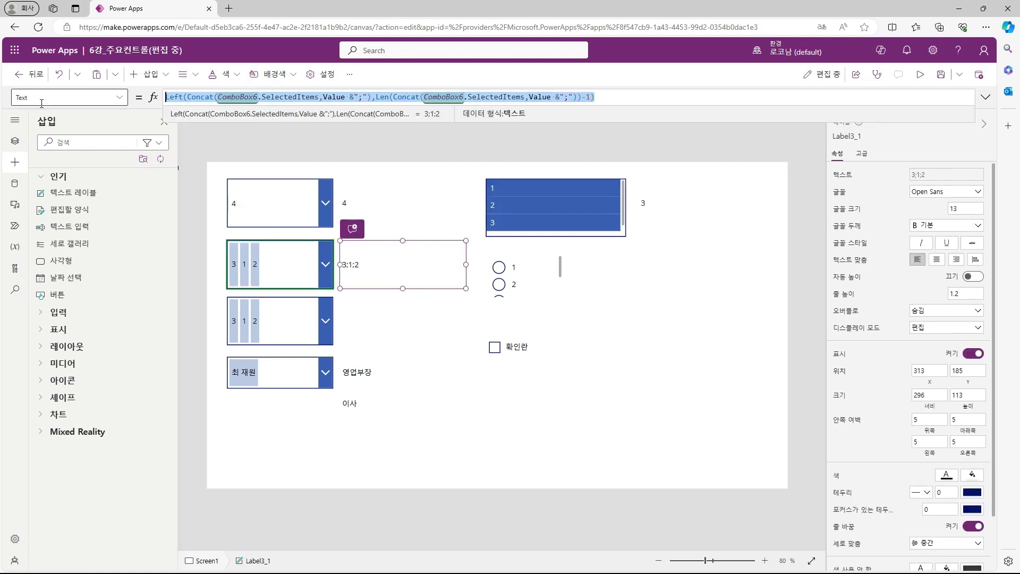
{"action": "left_click", "coordinate": [650, 205]}
{"action": "double_click", "coordinate": [449, 97]}
{"action": "key", "text": "ctrl+v"}
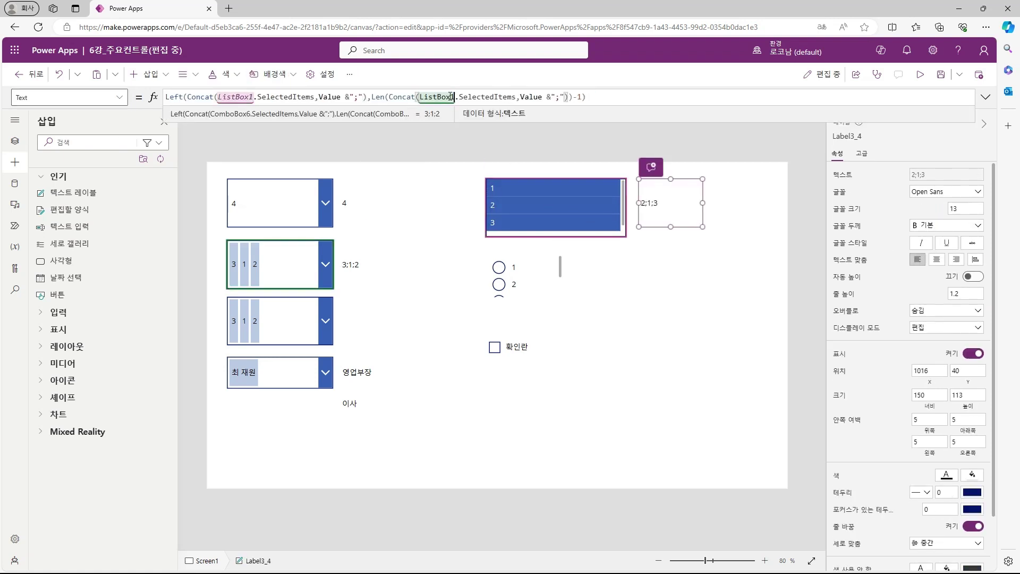
{"action": "left_click", "coordinate": [744, 226]}
{"action": "left_click", "coordinate": [746, 230]}
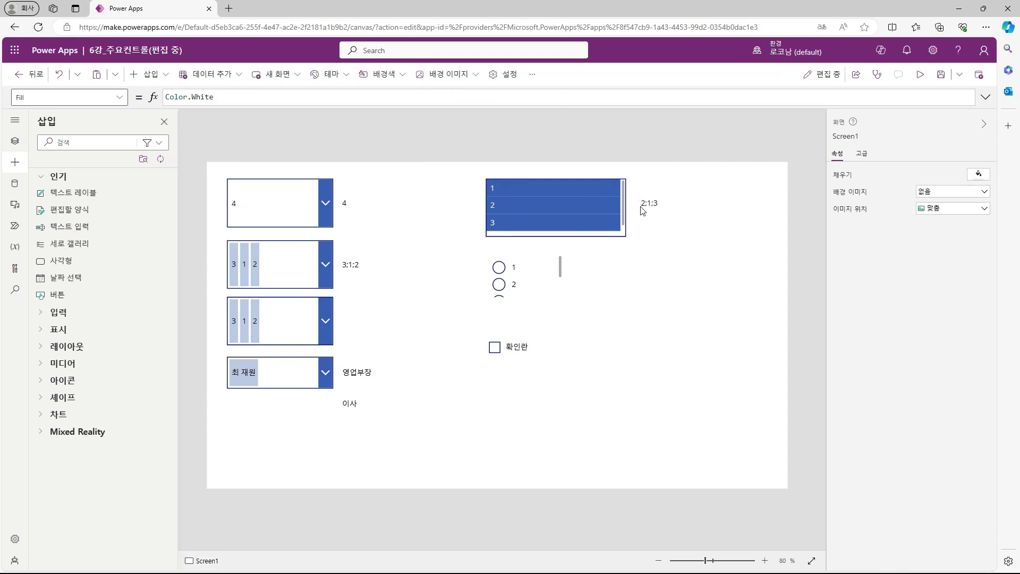
{"action": "left_click", "coordinate": [552, 282]}
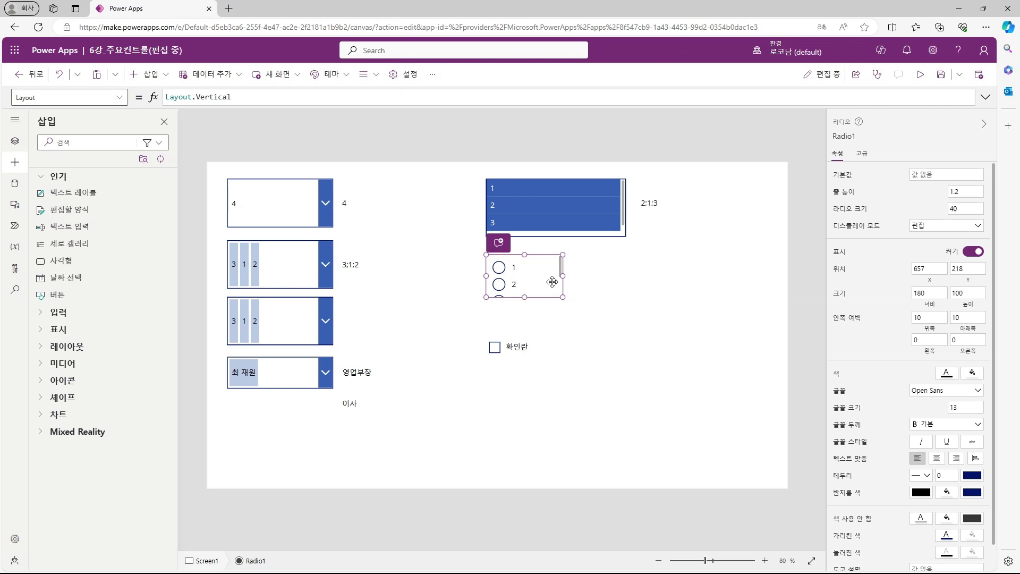
{"action": "scroll", "coordinate": [543, 283], "scroll_direction": "down", "scroll_amount": 1}
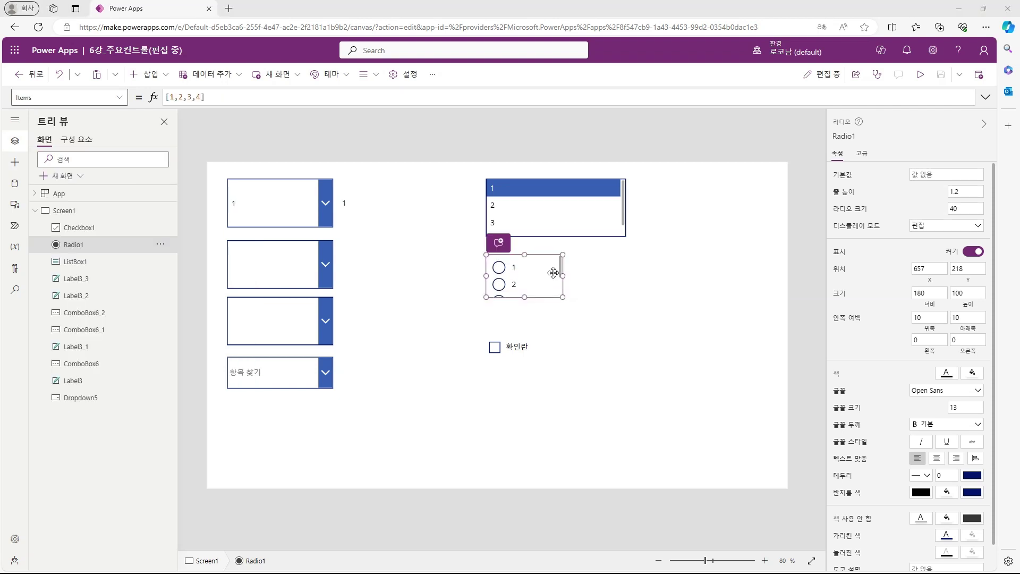
Step: Change Radio1's Layout property from Vertical to Layout.Horizontal
{"action": "left_click", "coordinate": [861, 153]}
{"action": "scroll", "coordinate": [904, 319], "scroll_direction": "down", "scroll_amount": 5}
{"action": "left_click", "coordinate": [872, 325]}
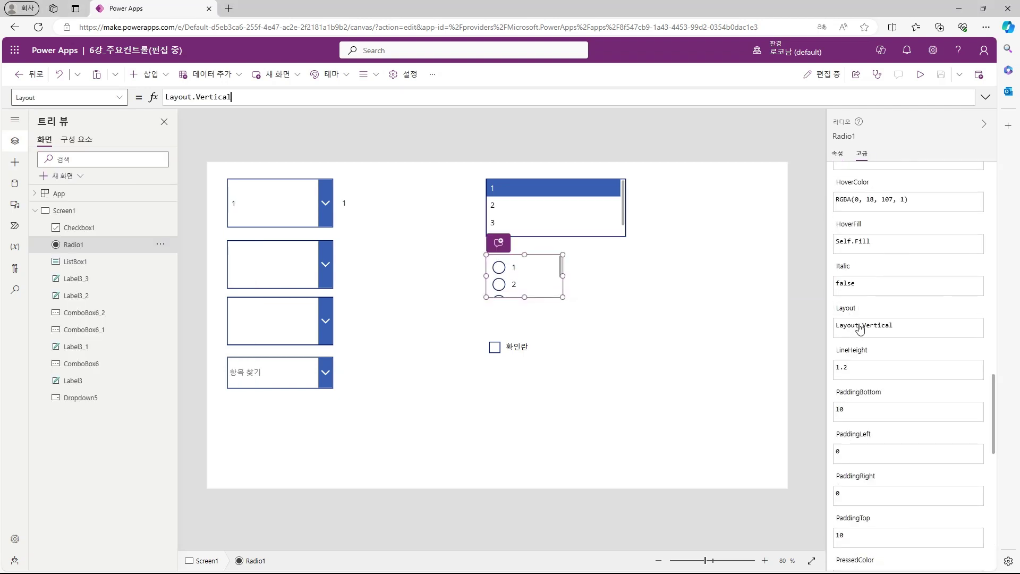
{"action": "left_click_drag", "start_coordinate": [196, 99], "coordinate": [243, 101]}
{"action": "type", "text": "h"}
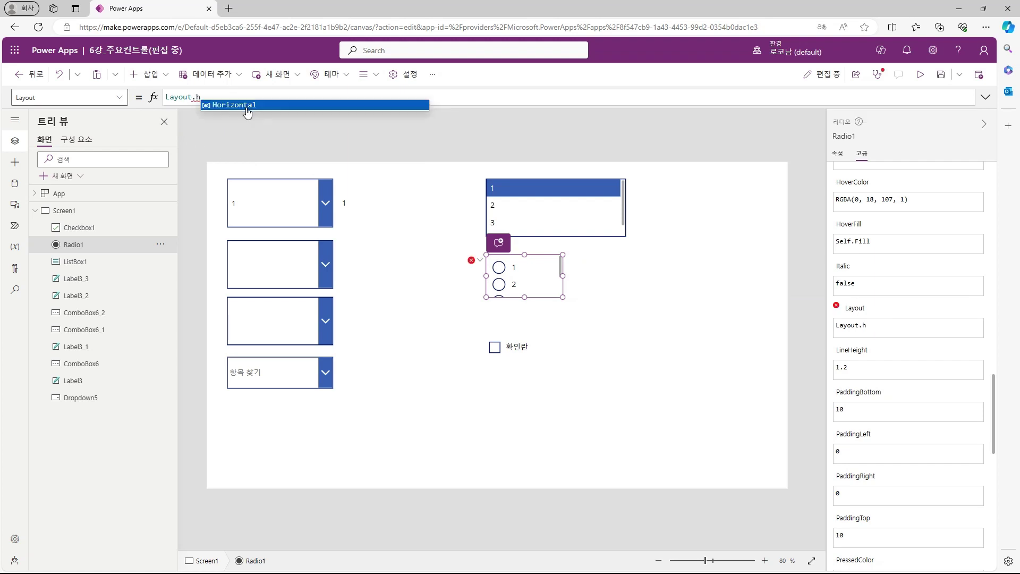
{"action": "left_click", "coordinate": [246, 108]}
Step: Widen the radio control so options 1–4 fit in one row, then try each option
{"action": "left_click_drag", "start_coordinate": [562, 277], "coordinate": [670, 276]}
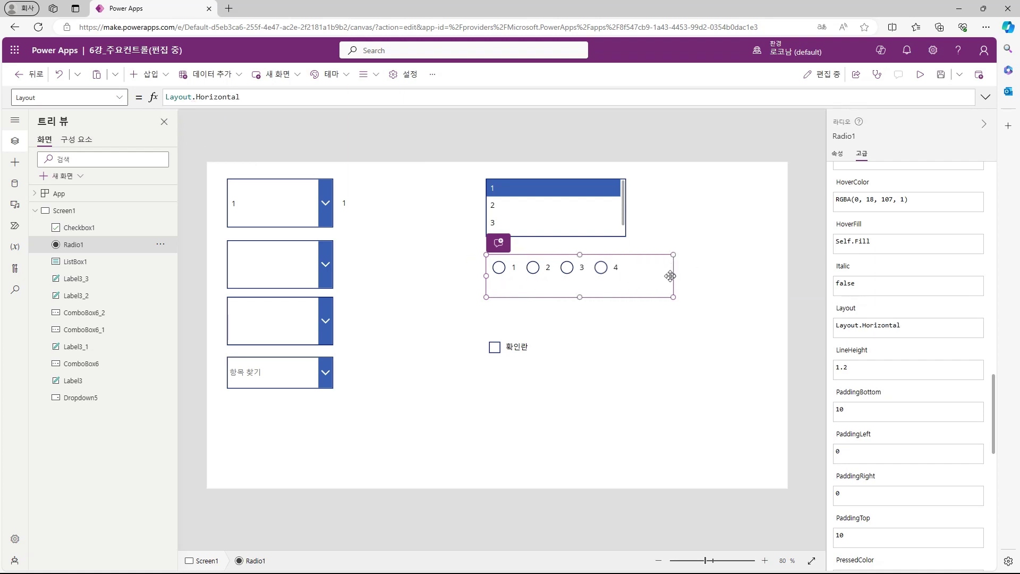
{"action": "left_click", "coordinate": [667, 305]}
{"action": "left_click", "coordinate": [548, 279]}
{"action": "left_click", "coordinate": [568, 314]}
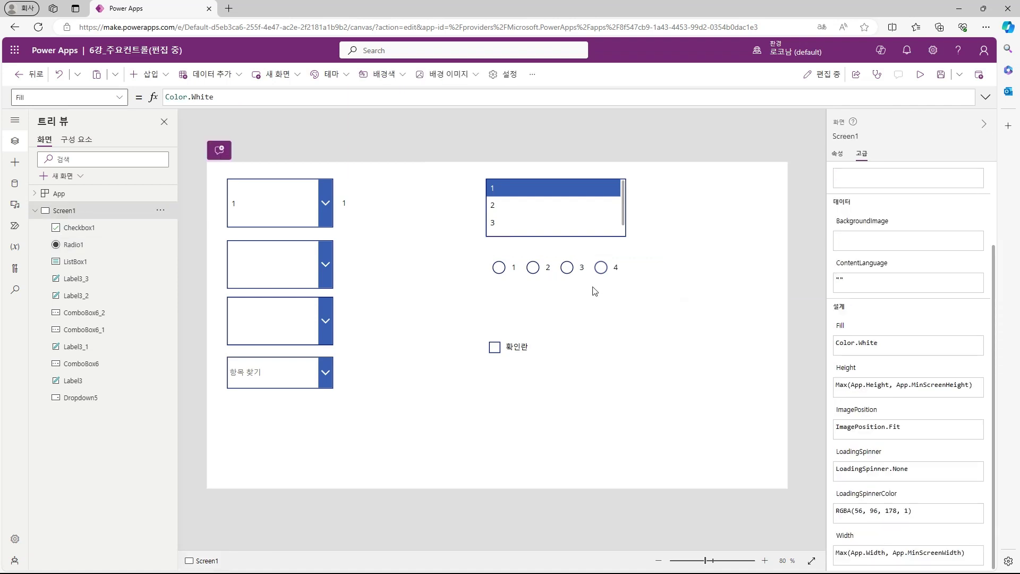
{"action": "left_click", "coordinate": [573, 269], "text": "alt"}
{"action": "left_click", "coordinate": [594, 270], "text": "alt"}
{"action": "left_click", "coordinate": [533, 269], "text": "alt"}
{"action": "left_click", "coordinate": [500, 270], "text": "alt"}
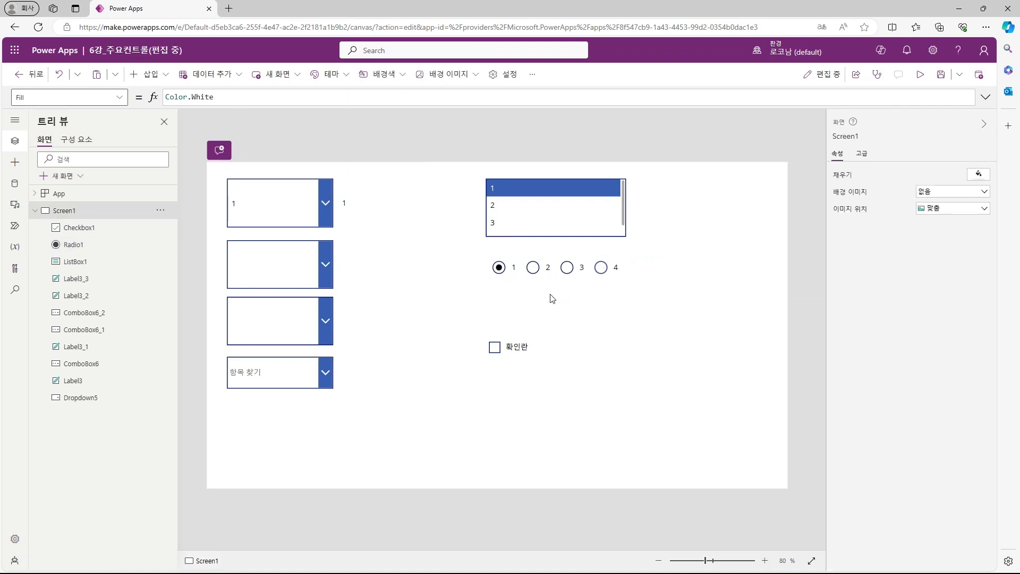
Step: Test the label beside the radios against each option, leaving option 4 selected so it reads 4
{"action": "left_click", "coordinate": [589, 219]}
{"action": "left_click", "coordinate": [661, 216]}
{"action": "left_click", "coordinate": [845, 136]}
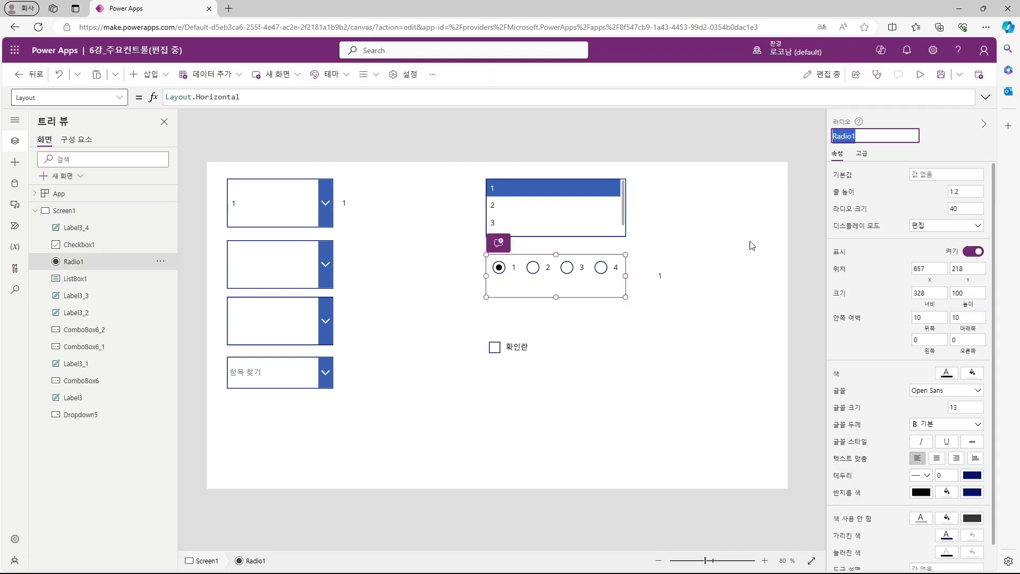
{"action": "left_click", "coordinate": [682, 277]}
{"action": "left_click", "coordinate": [691, 342]}
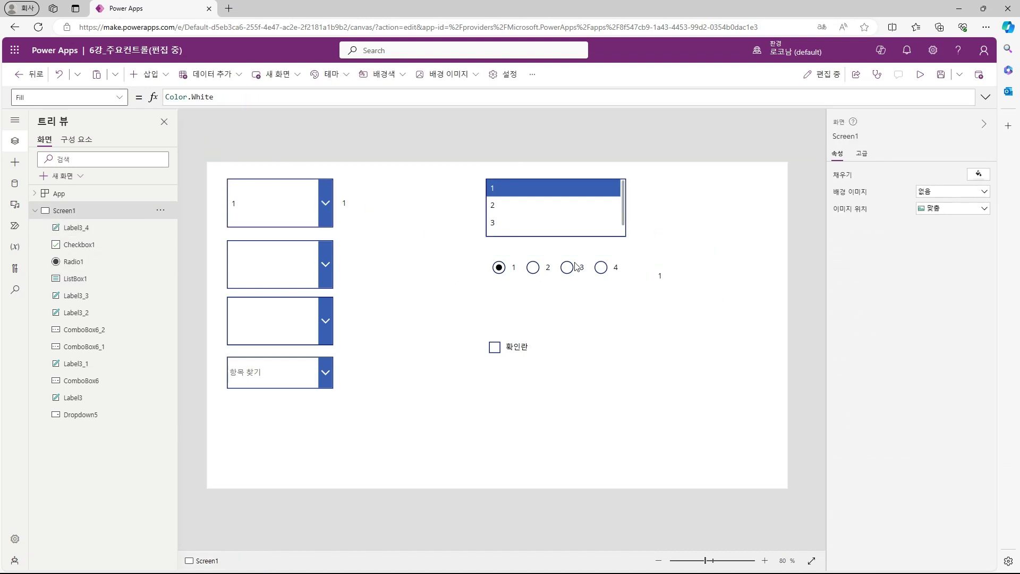
{"action": "left_click", "coordinate": [574, 265], "text": "alt"}
{"action": "left_click", "coordinate": [603, 270], "text": "alt"}
{"action": "left_click", "coordinate": [534, 270], "text": "alt"}
{"action": "left_click", "coordinate": [500, 270], "text": "alt"}
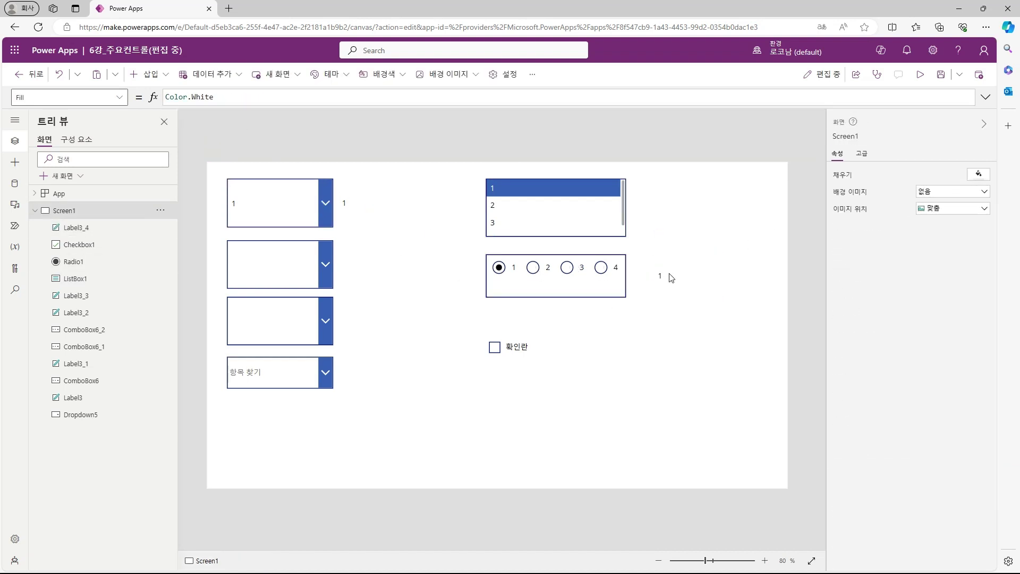
{"action": "left_click", "coordinate": [602, 270], "text": "alt"}
{"action": "left_click", "coordinate": [547, 346]}
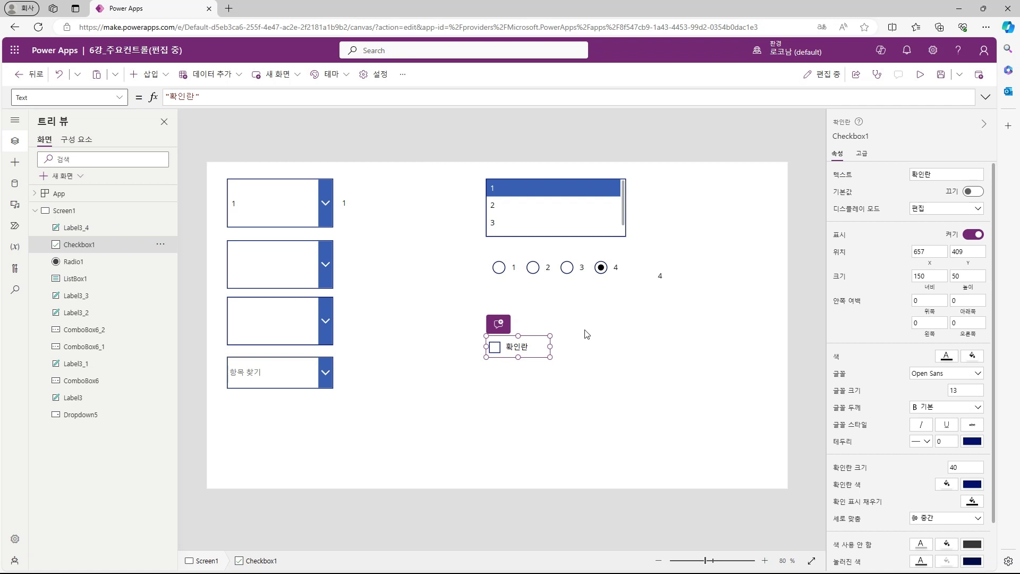
Step: Paste a label copy beside the checkbox with Text set to Checkbox1.Value, checking true/false
{"action": "key", "text": "ctrl+v"}
{"action": "left_click_drag", "start_coordinate": [666, 278], "coordinate": [593, 348]}
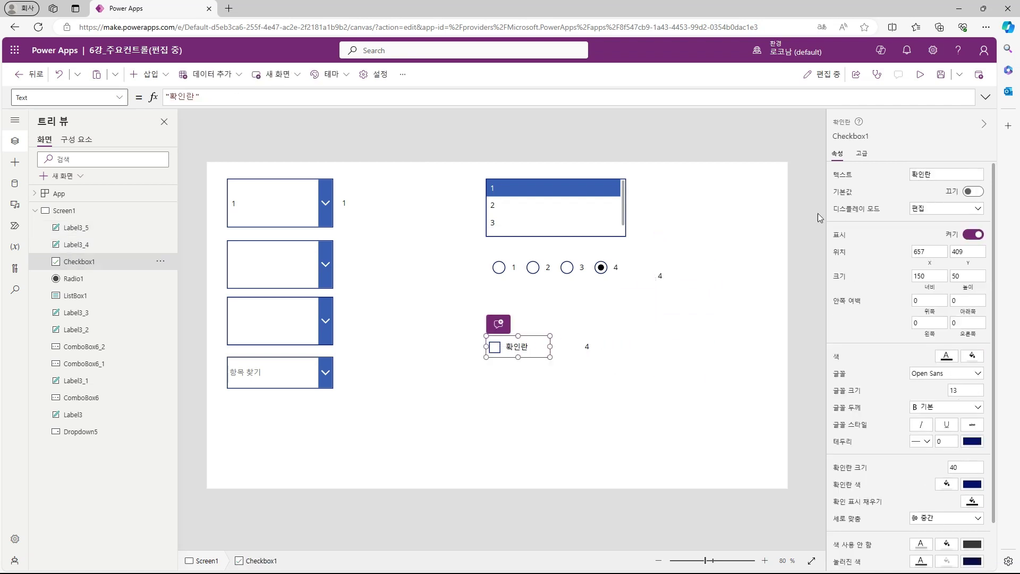
{"action": "double_click", "coordinate": [851, 136]}
{"action": "key", "text": "ctrl+c"}
{"action": "left_click", "coordinate": [594, 346]}
{"action": "left_click_drag", "start_coordinate": [232, 97], "coordinate": [165, 98]}
{"action": "key", "text": "ctrl+v"}
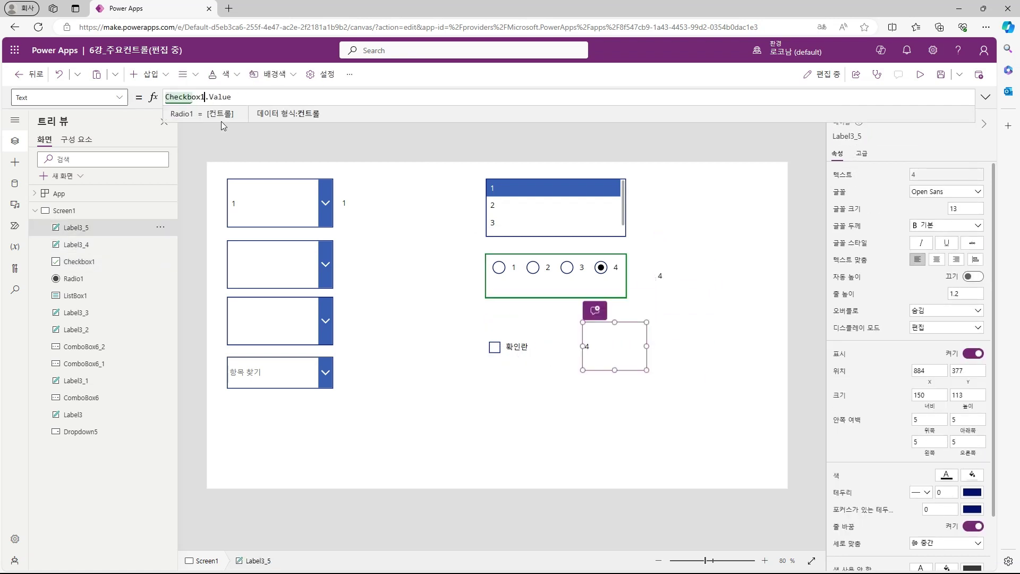
{"action": "left_click", "coordinate": [498, 352], "text": "alt"}
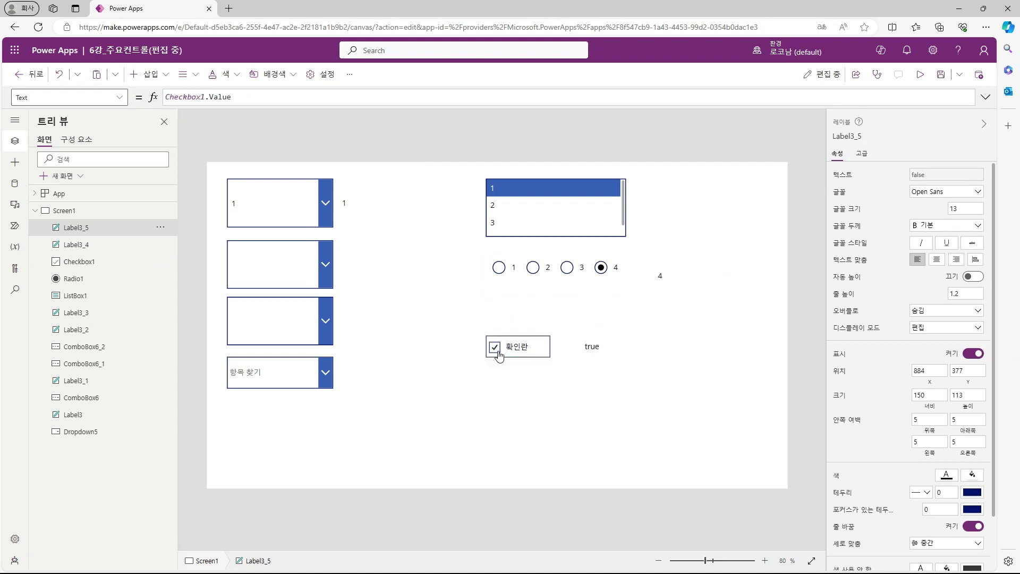
{"action": "left_click", "coordinate": [588, 344]}
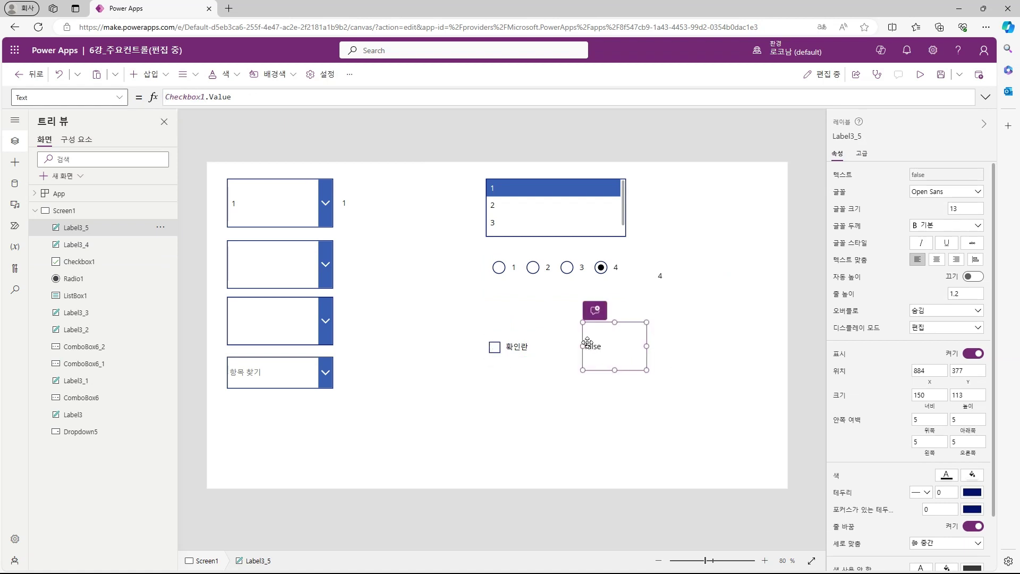
{"action": "left_click", "coordinate": [690, 341]}
Step: Insert a button right of the checkbox label, visible only when Checkbox1.Value is true
{"action": "left_click", "coordinate": [150, 74]}
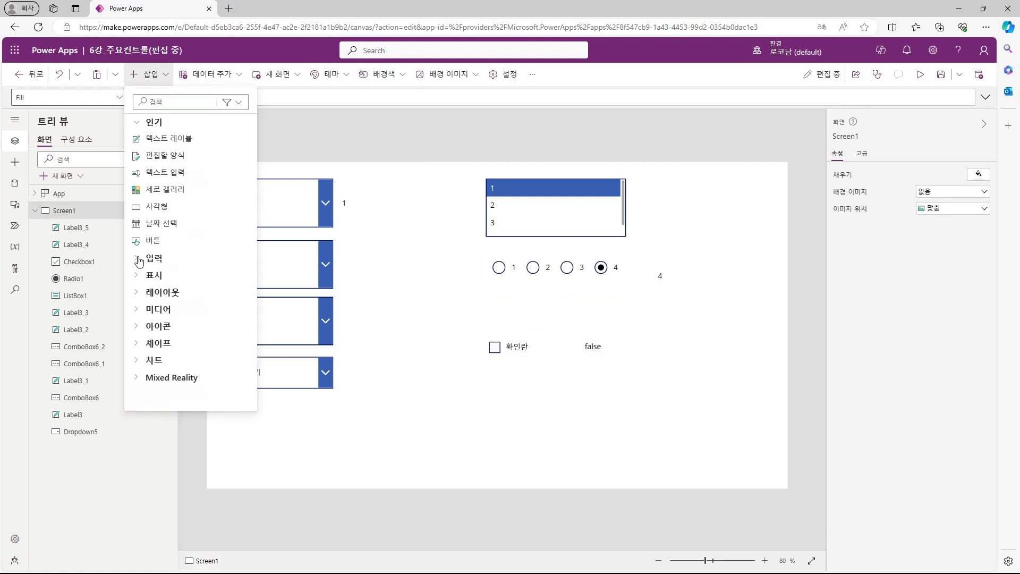
{"action": "left_click", "coordinate": [138, 260]}
{"action": "left_click", "coordinate": [153, 242]}
{"action": "left_click_drag", "start_coordinate": [278, 198], "coordinate": [735, 339]}
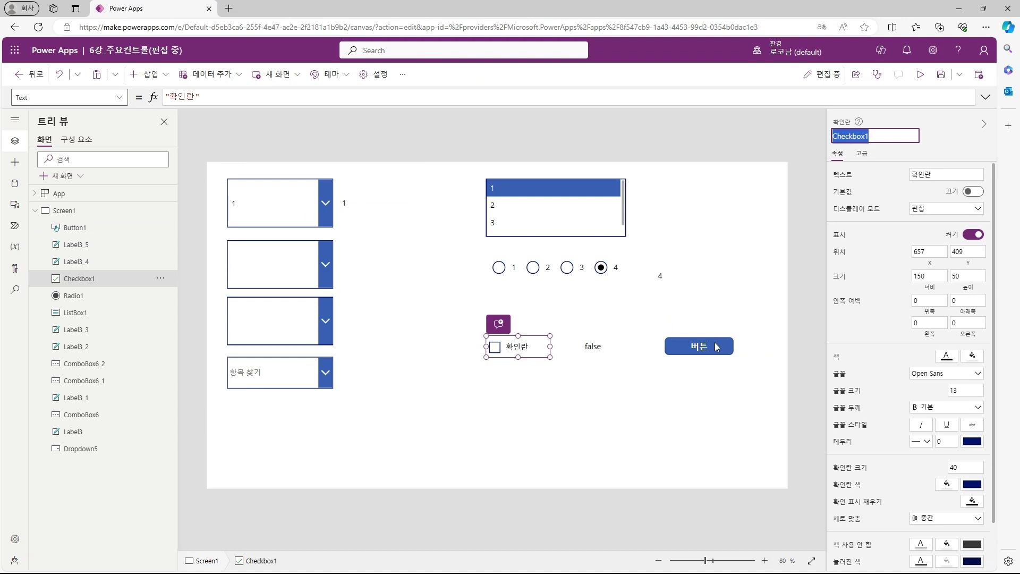
{"action": "left_click", "coordinate": [716, 343]}
{"action": "left_click", "coordinate": [122, 97]}
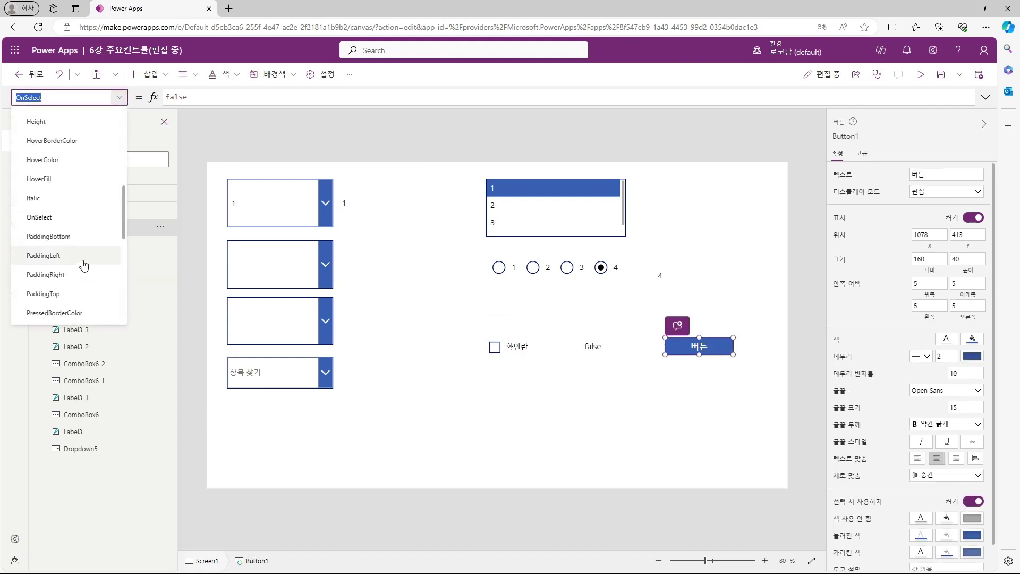
{"action": "scroll", "coordinate": [83, 263], "scroll_direction": "down", "scroll_amount": 2}
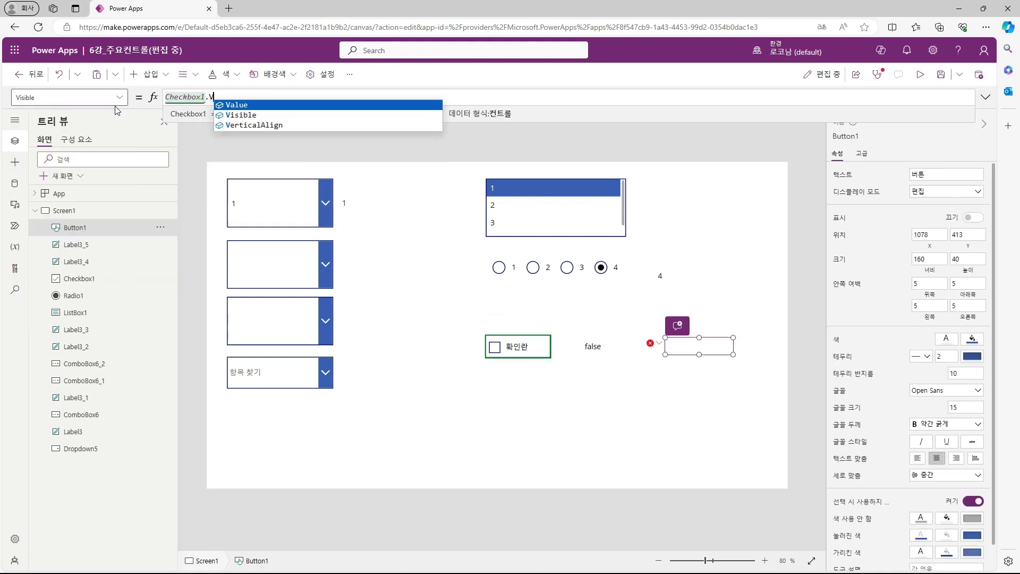
{"action": "key", "text": "Tab"}
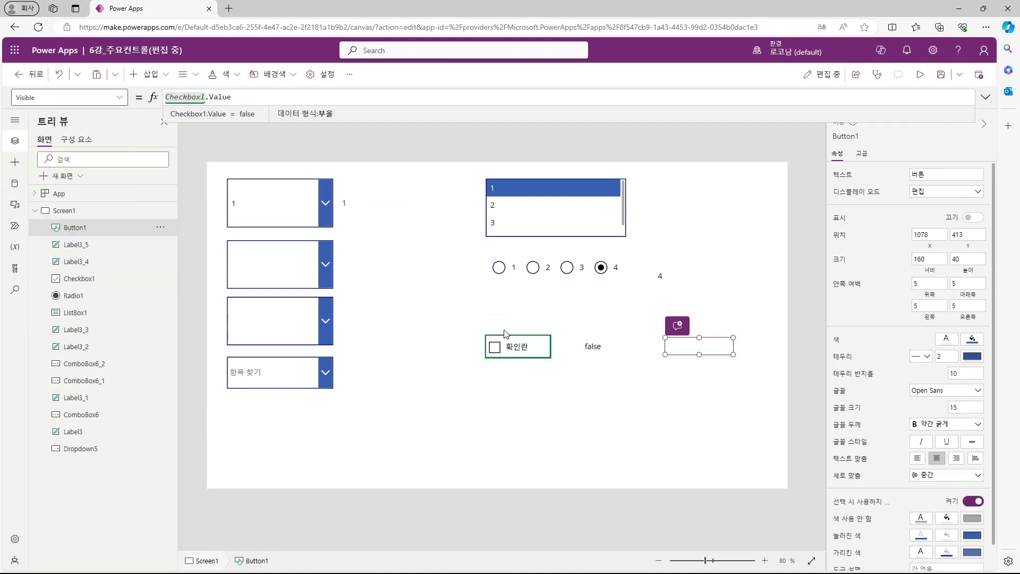
{"action": "left_click", "coordinate": [495, 347], "text": "alt"}
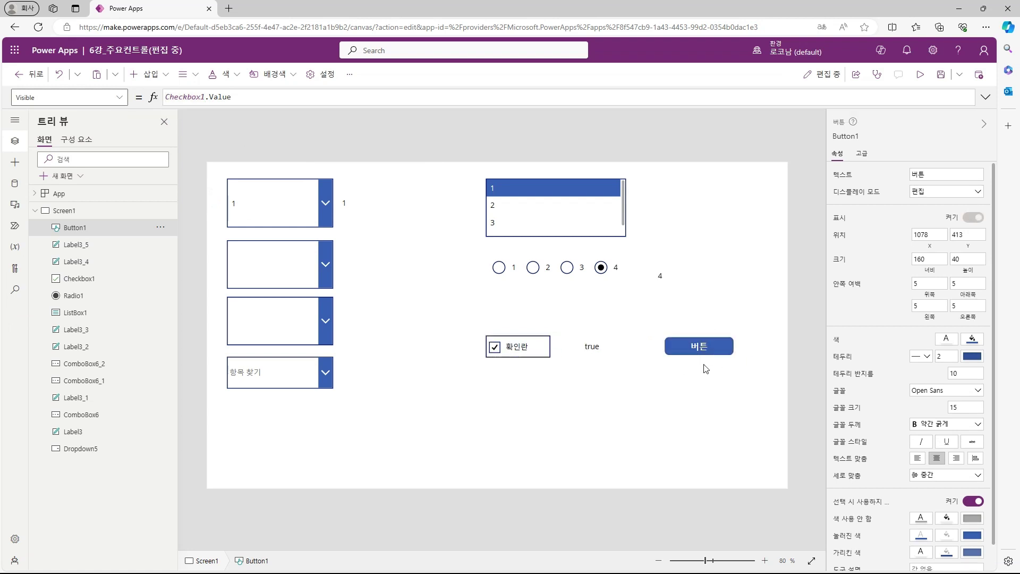
{"action": "left_click", "coordinate": [637, 377]}
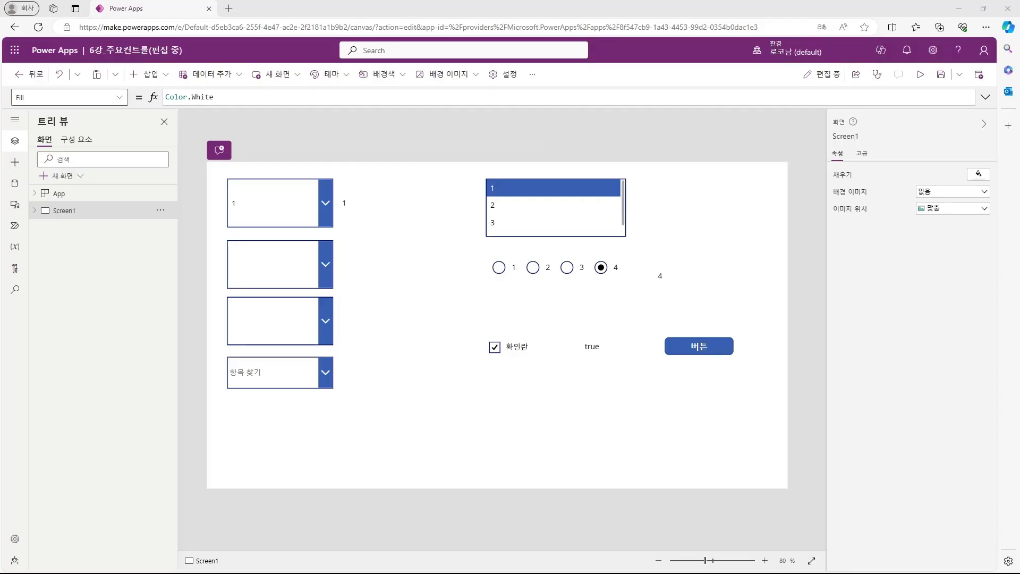
Step: Insert a toggle and set the label beneath it to show Toggle1.Value
{"action": "left_click", "coordinate": [164, 75]}
{"action": "left_click", "coordinate": [171, 259]}
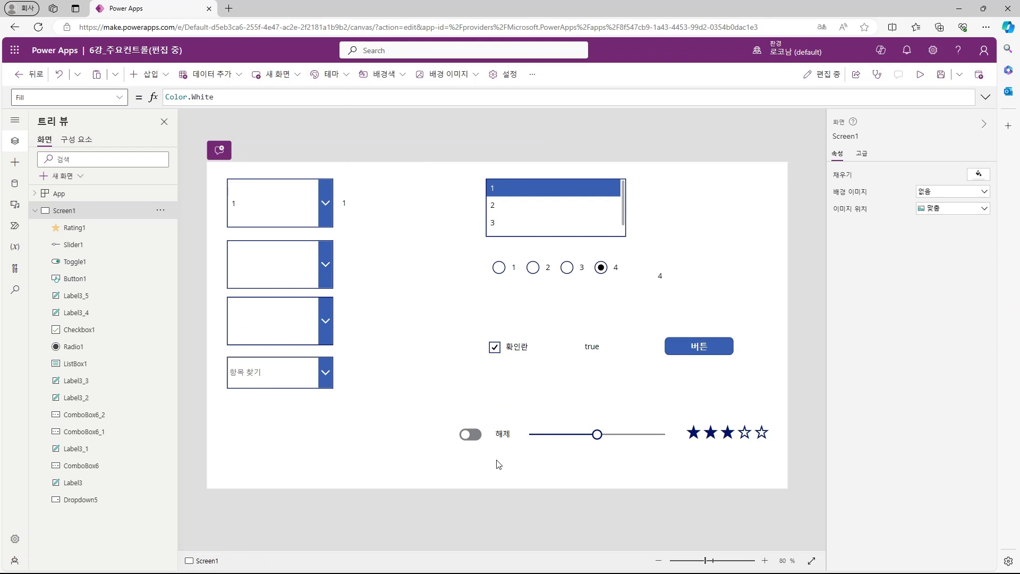
{"action": "left_click", "coordinate": [484, 440], "text": "alt"}
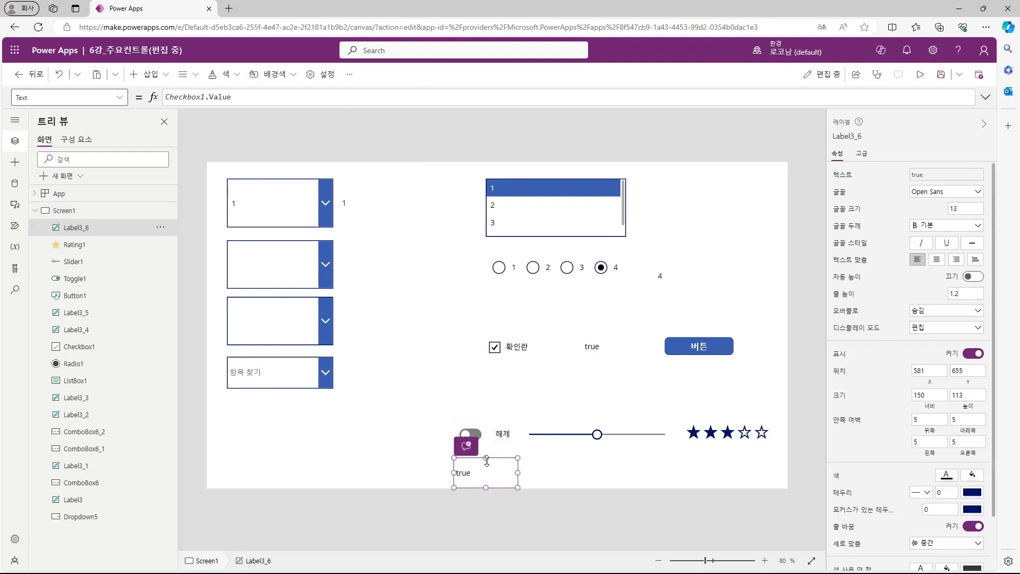
{"action": "mouse_move", "coordinate": [486, 458]}
{"action": "left_mouse_down"}
{"action": "mouse_move", "coordinate": [486, 473]}
{"action": "mouse_move", "coordinate": [486, 465]}
{"action": "left_mouse_up"}
{"action": "left_click", "coordinate": [470, 435]}
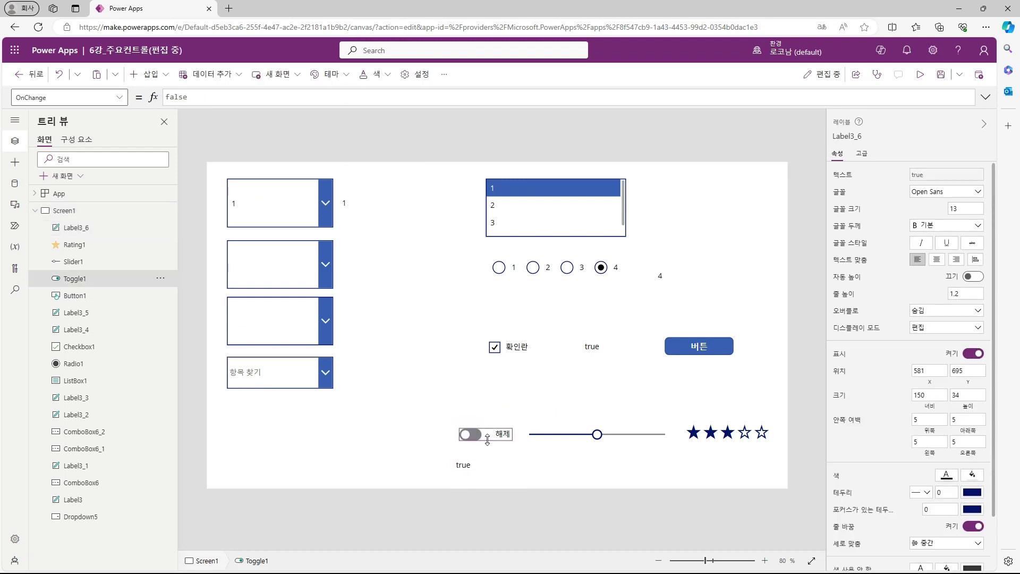
{"action": "left_click", "coordinate": [486, 465]}
{"action": "double_click", "coordinate": [197, 97]}
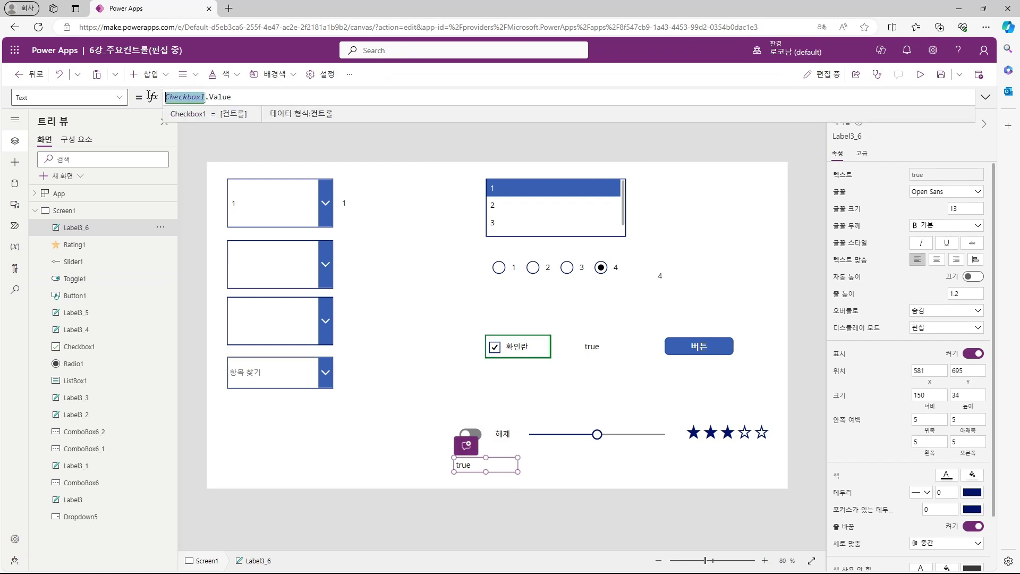
{"action": "type", "text": "Toggle1"}
{"action": "left_click", "coordinate": [481, 439], "text": "alt"}
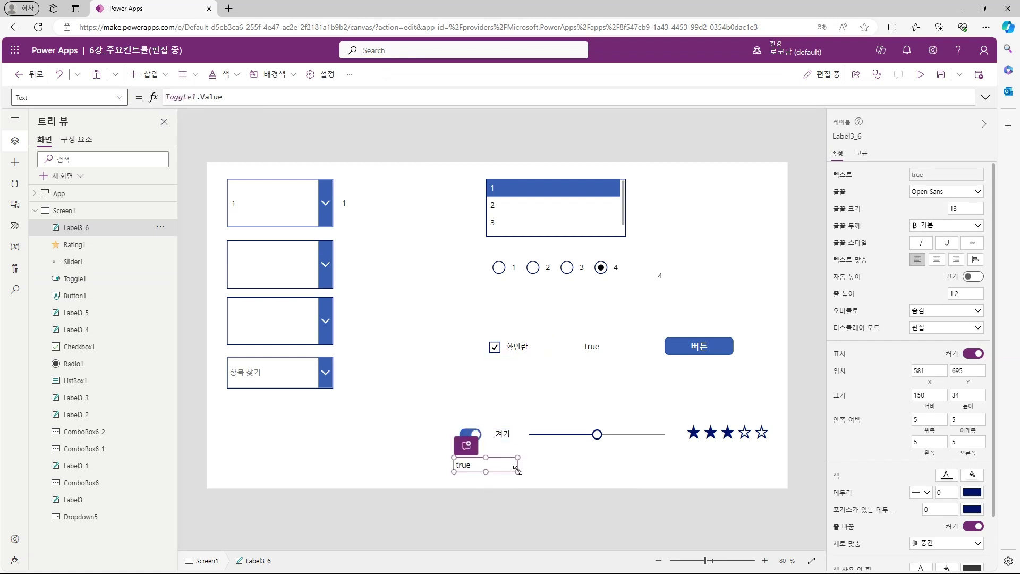
{"action": "left_click_drag", "start_coordinate": [517, 472], "coordinate": [550, 461]}
Step: Copy that label beneath the slider, set it to Slider1.Value, and drag the slider to test
{"action": "key", "text": "ctrl+c"}
{"action": "key", "text": "ctrl+v"}
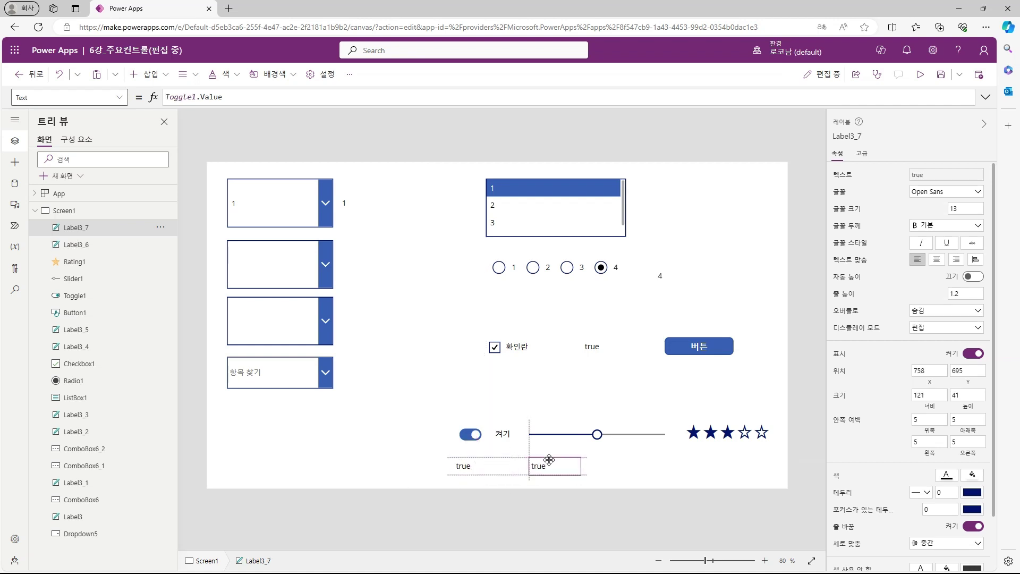
{"action": "left_click_drag", "start_coordinate": [550, 461], "coordinate": [551, 461]}
{"action": "left_click", "coordinate": [566, 435]}
{"action": "left_click", "coordinate": [845, 136]}
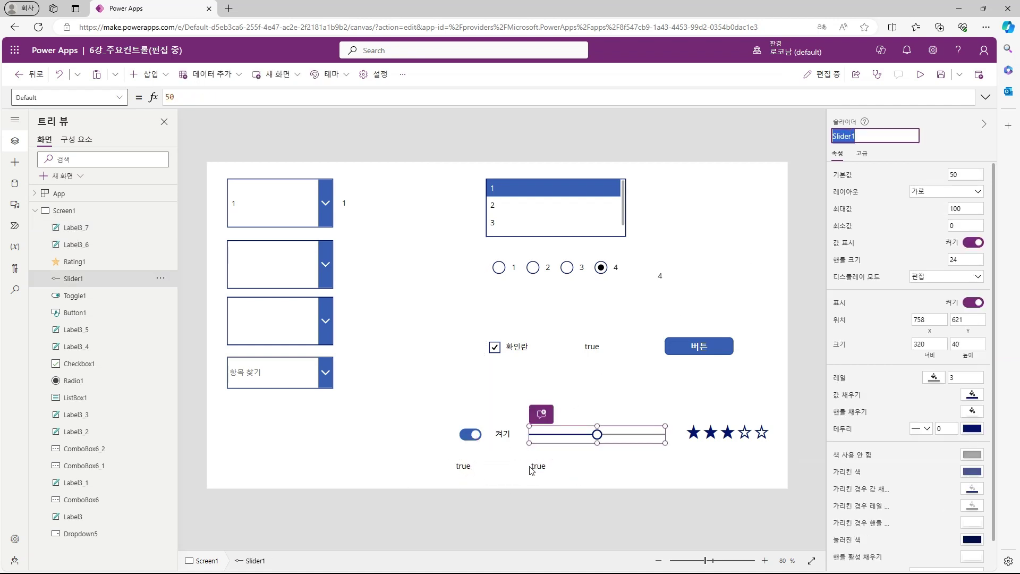
{"action": "left_click", "coordinate": [532, 471]}
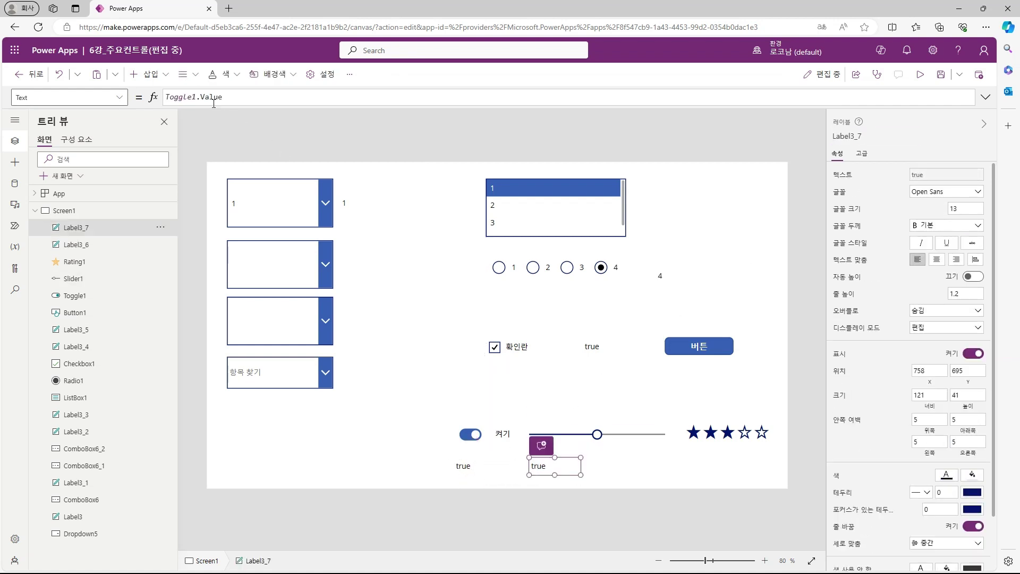
{"action": "double_click", "coordinate": [196, 97]}
{"action": "type", "text": "Slider1"}
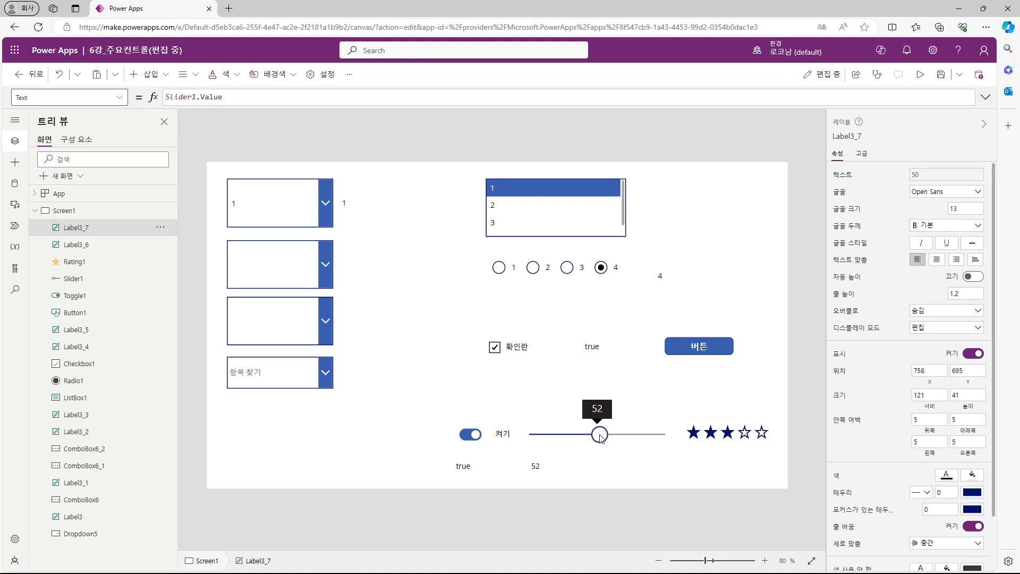
{"action": "mouse_move", "coordinate": [597, 435]}
{"action": "left_mouse_down"}
{"action": "mouse_move", "coordinate": [646, 437]}
{"action": "mouse_move", "coordinate": [558, 437]}
{"action": "mouse_move", "coordinate": [643, 449]}
{"action": "mouse_move", "coordinate": [591, 451]}
{"action": "left_mouse_up"}
Step: Set the star rating's Default to 5, after first trying 3.5
{"action": "left_click", "coordinate": [711, 430]}
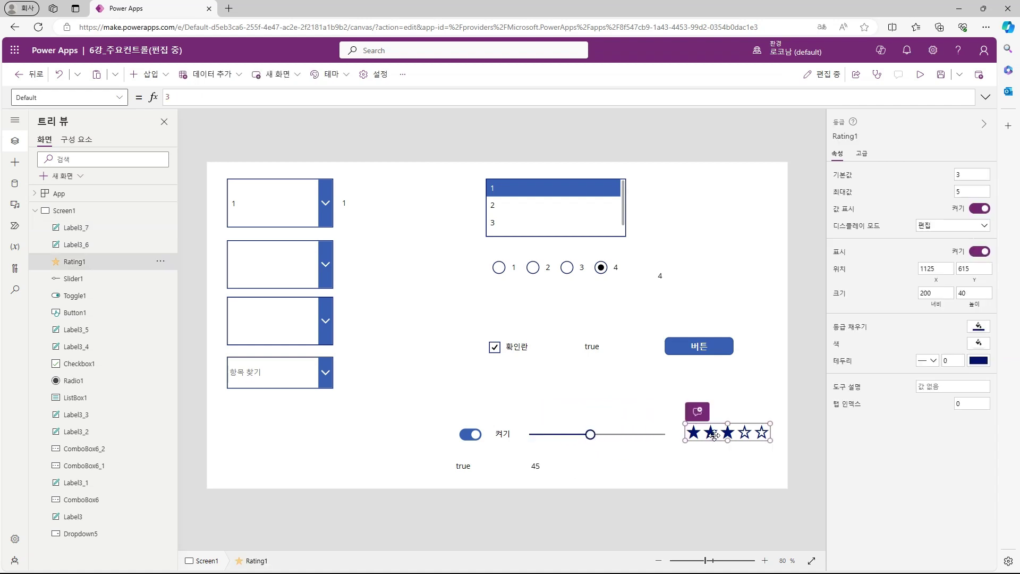
{"action": "left_click", "coordinate": [712, 469]}
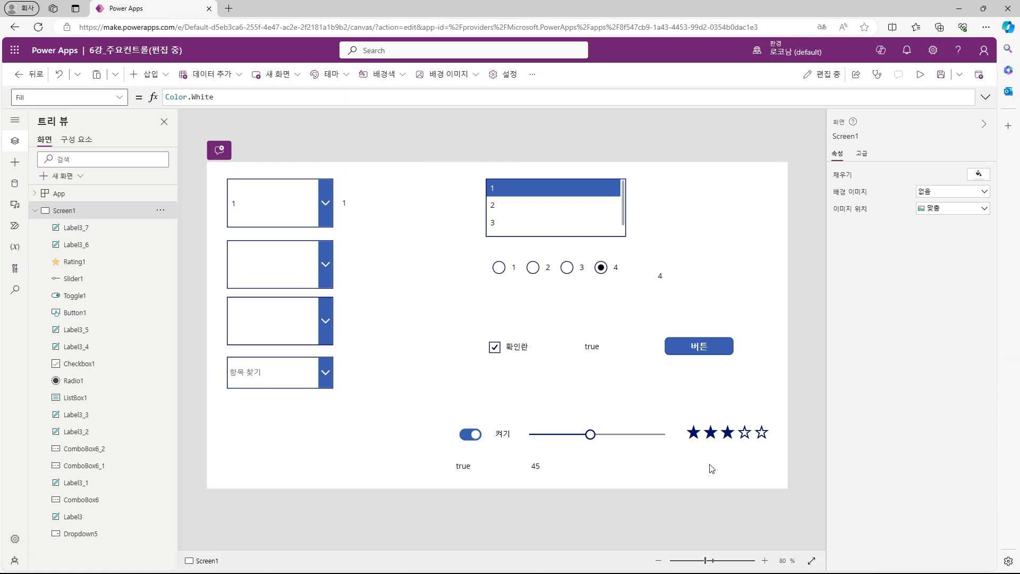
{"action": "left_click", "coordinate": [725, 438]}
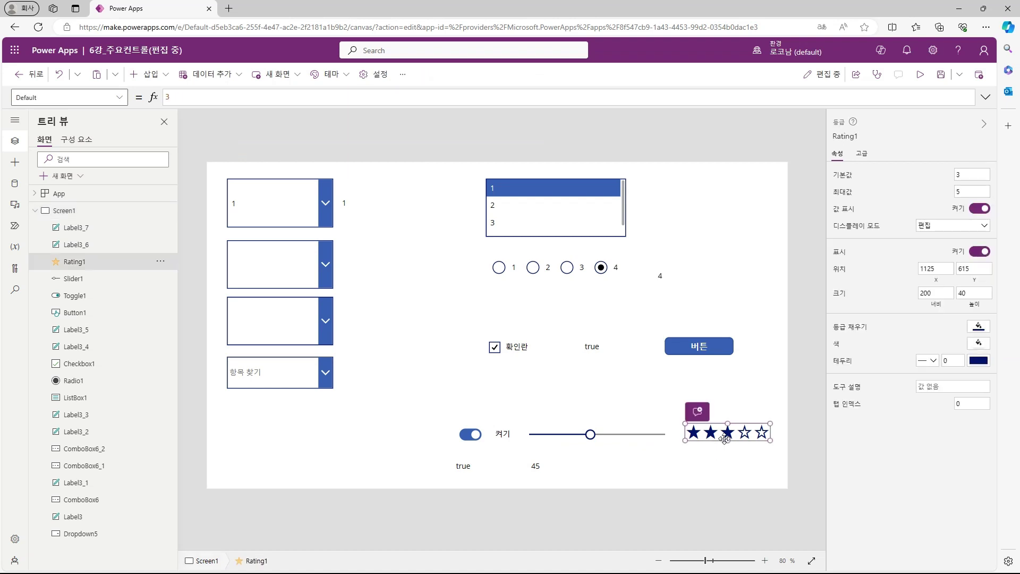
{"action": "left_click", "coordinate": [212, 97]}
{"action": "type", "text": "3.5"}
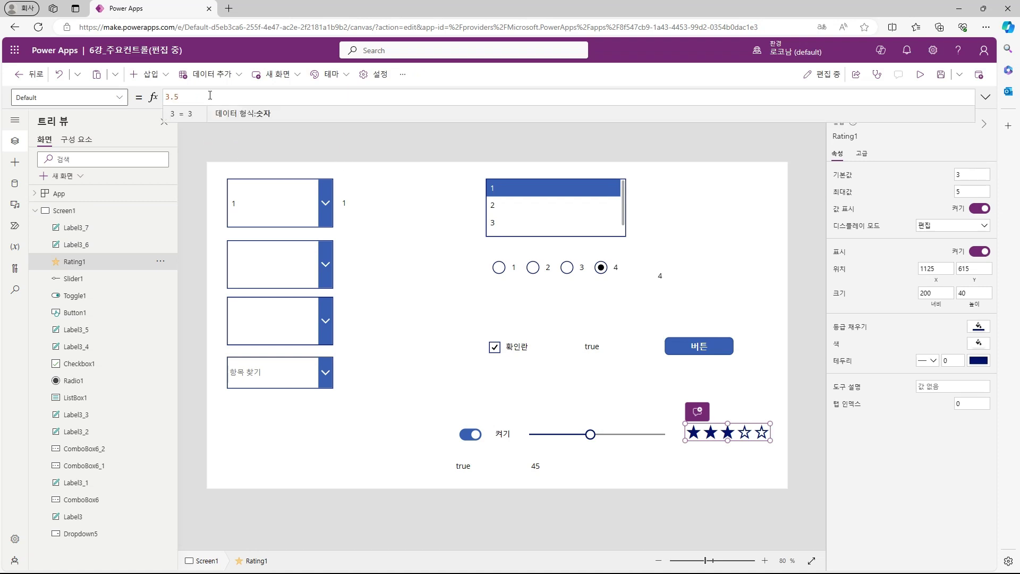
{"action": "left_click", "coordinate": [735, 481]}
{"action": "left_click", "coordinate": [732, 425]}
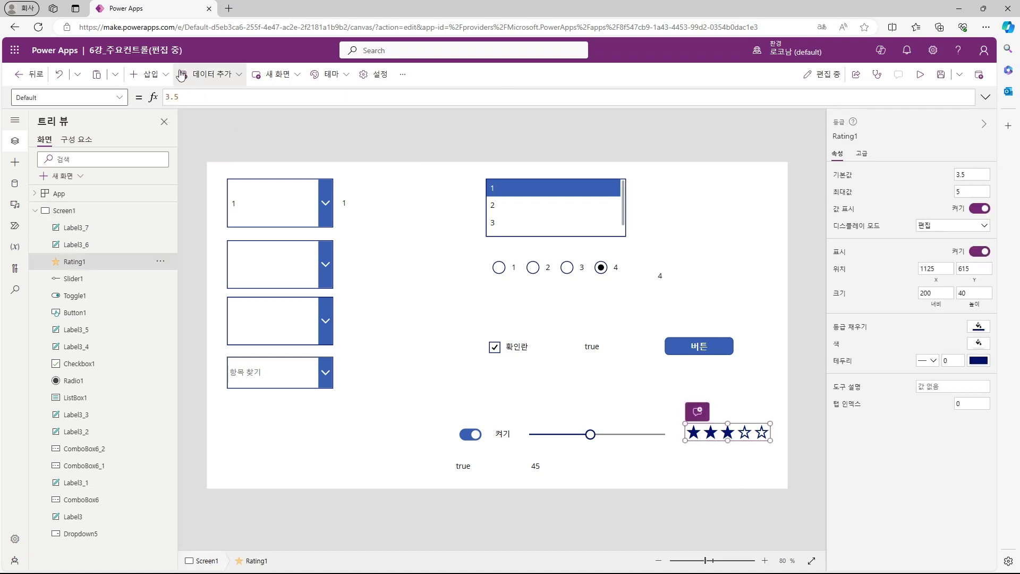
{"action": "left_click", "coordinate": [198, 103]}
{"action": "type", "text": "5"}
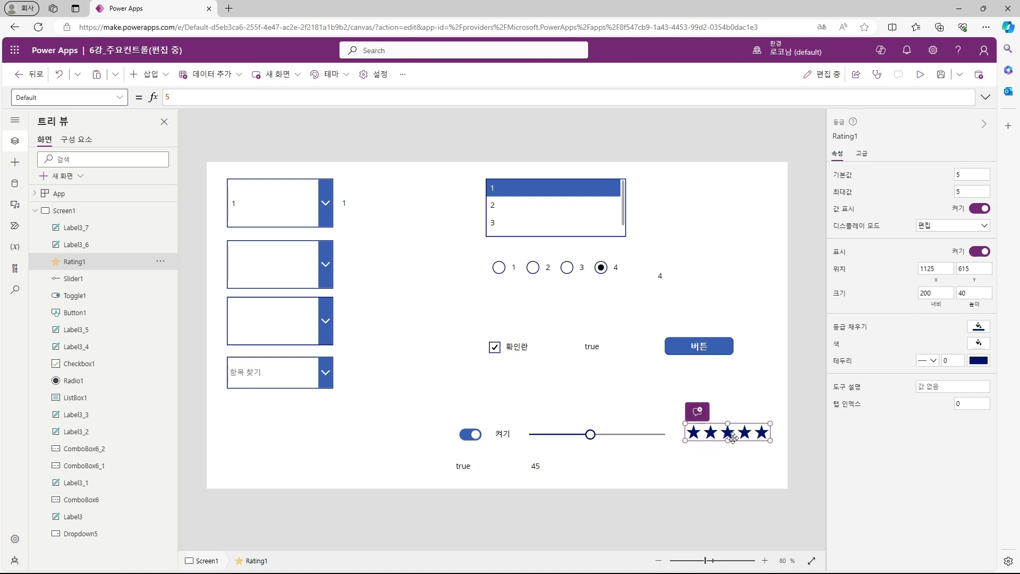
Step: Raise the rating's maximum (최대값) to 10 stars
{"action": "left_click", "coordinate": [969, 195]}
{"action": "type", "text": "10"}
{"action": "left_click", "coordinate": [143, 101]}
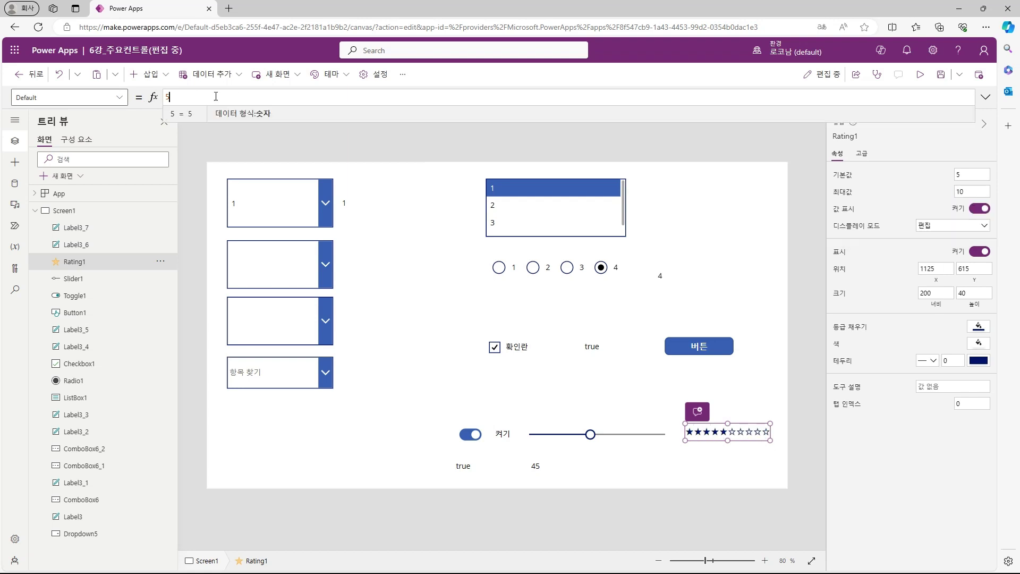
{"action": "left_click", "coordinate": [743, 472]}
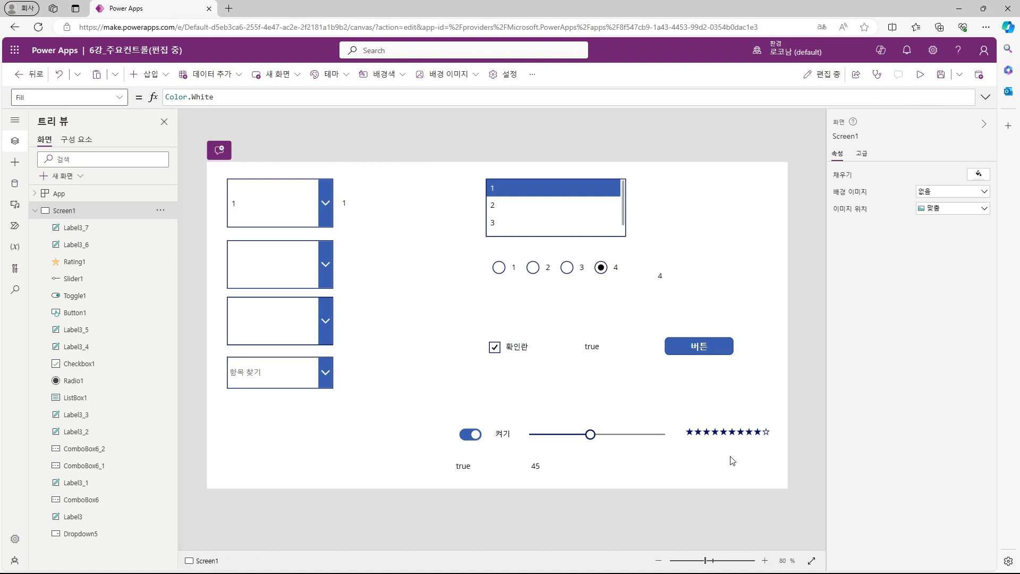